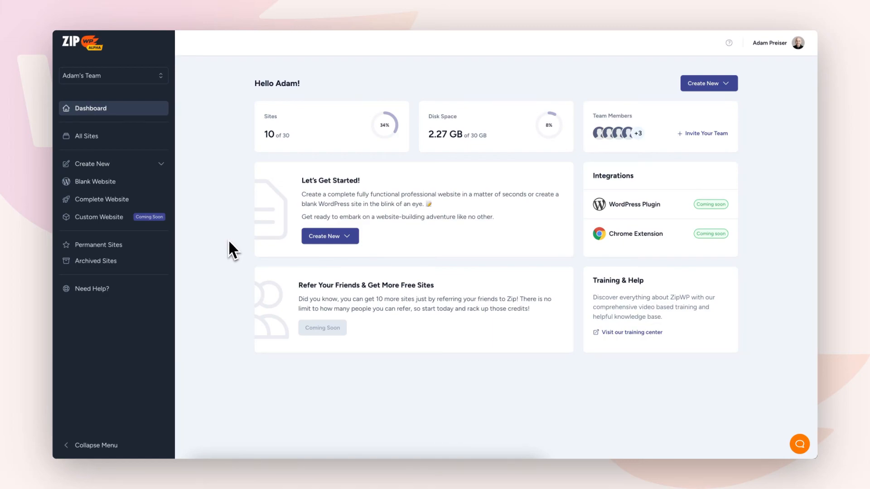
# Start a complete website of type Business in English and name it Zip Cake Creations.
pyautogui.click(116, 208)
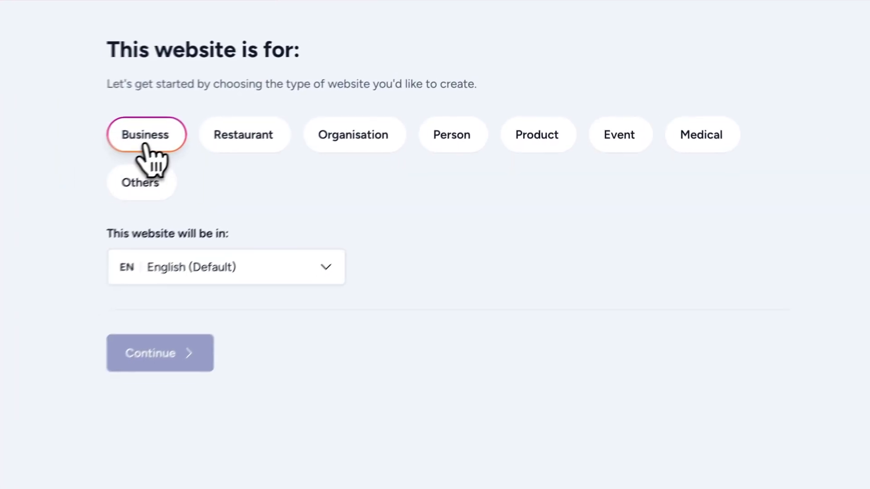
pyautogui.click(144, 145)
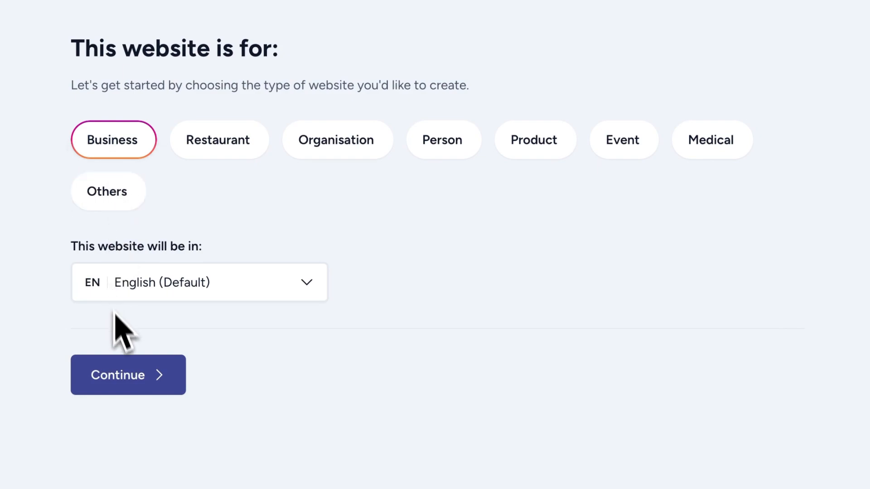
pyautogui.click(121, 375)
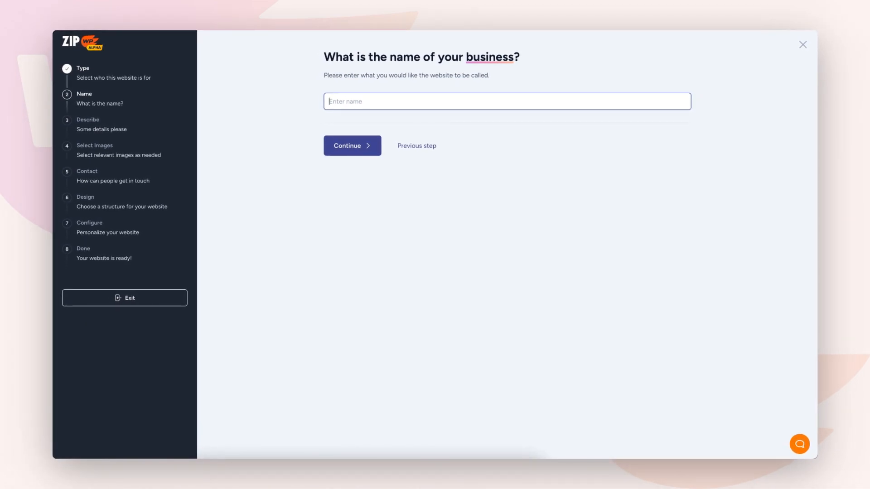
pyautogui.write('Zip Cake Creations')
pyautogui.click(349, 148)
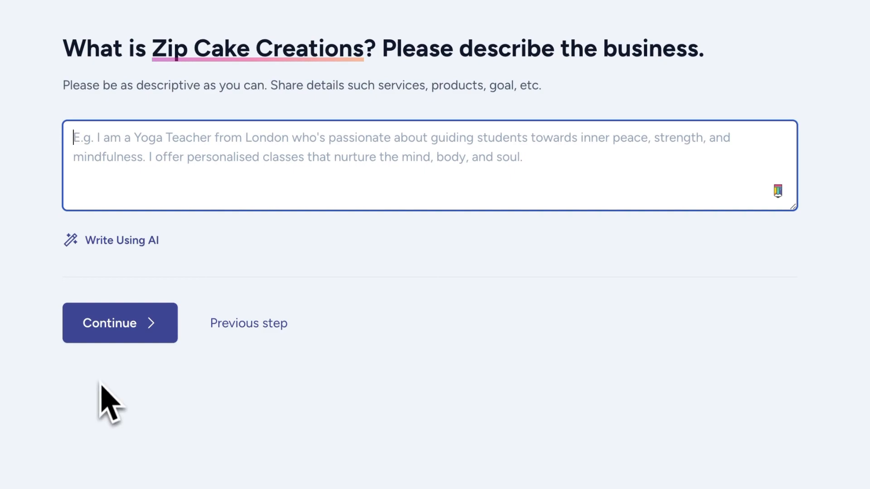
# Try generating the business description with AI, and clear the generated text.
pyautogui.click(100, 245)
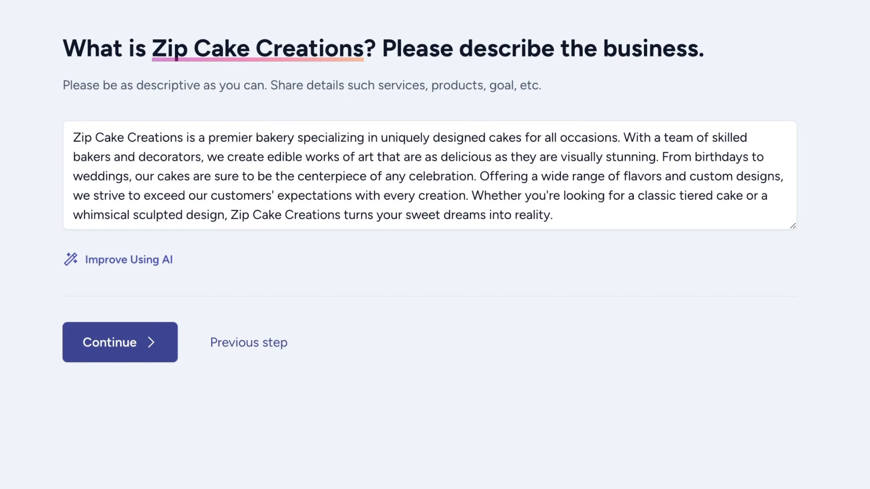
pyautogui.tripleClick(111, 186)
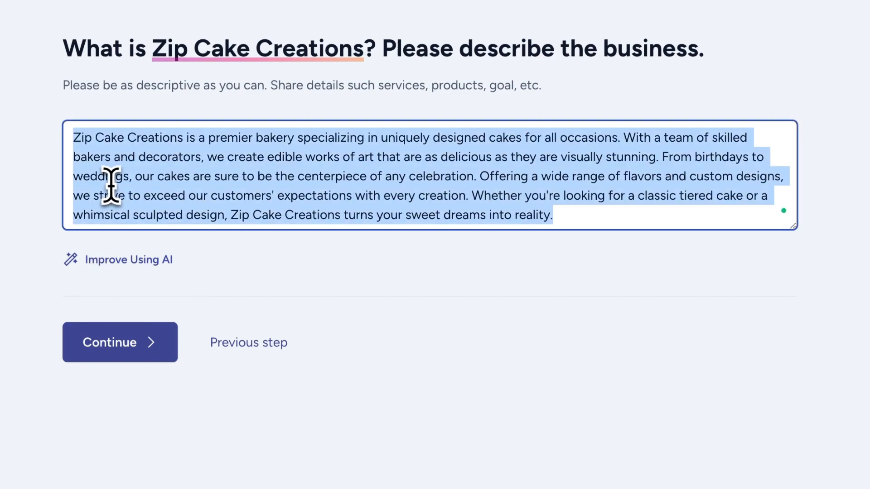
pyautogui.press('BackSpace')
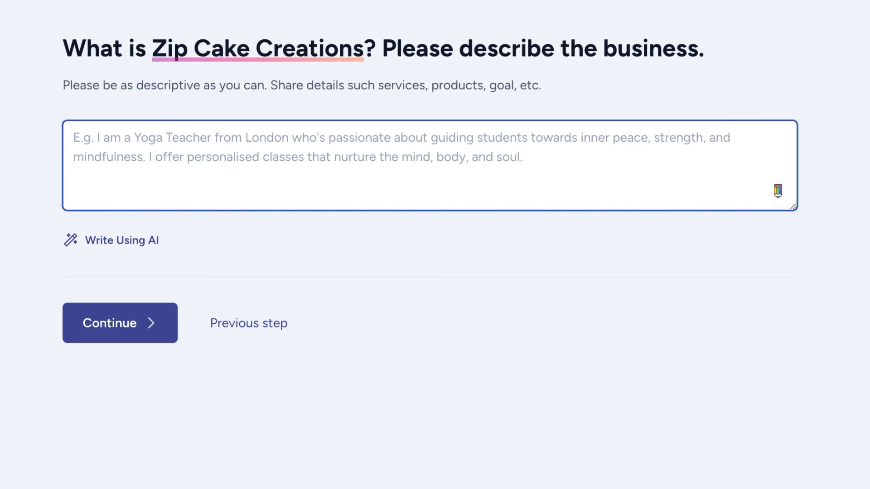
# Describe a family owned business started 45 years ago, making specialty cakes for weddings, parties and corporate events with the finest quality ingredients and time-tested flavors.
pyautogui.write('Work with our designers to find the perfect cake at the perfect price. We are a family owned business started 45 years ago. We make specialty cakes for weddings, parties, corporate events. We use the finest quality ingredients in our decadent and time-tested flavors')
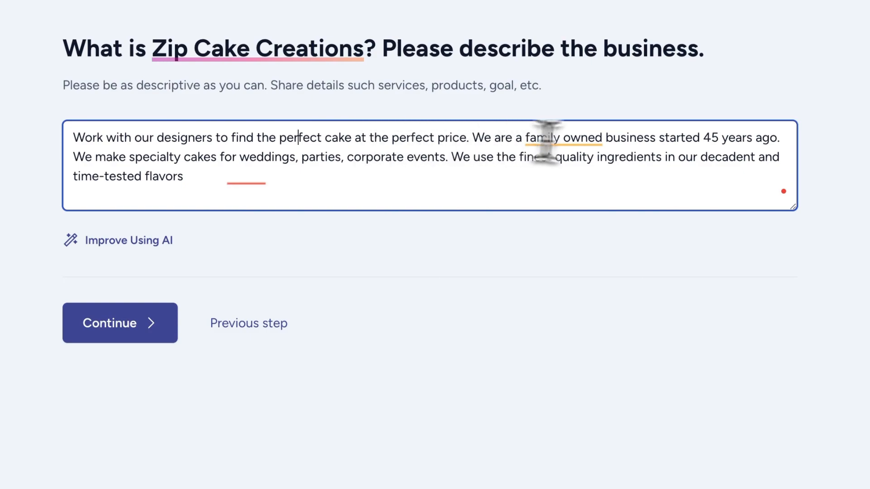
pyautogui.moveTo(526, 140)
pyautogui.moveTo(527, 141)
pyautogui.mouseDown()
pyautogui.moveTo(619, 140)
pyautogui.moveTo(596, 137)
pyautogui.mouseUp()
pyautogui.moveTo(705, 140); pyautogui.dragTo(779, 141)
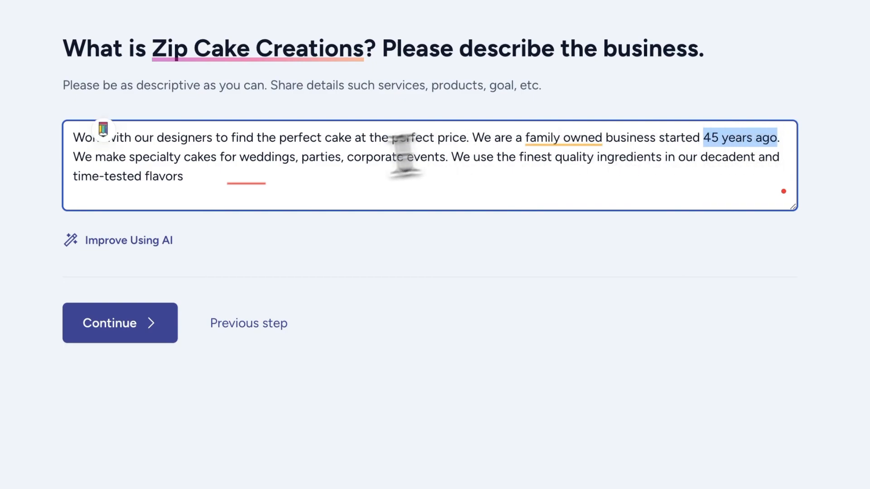
pyautogui.click(229, 161)
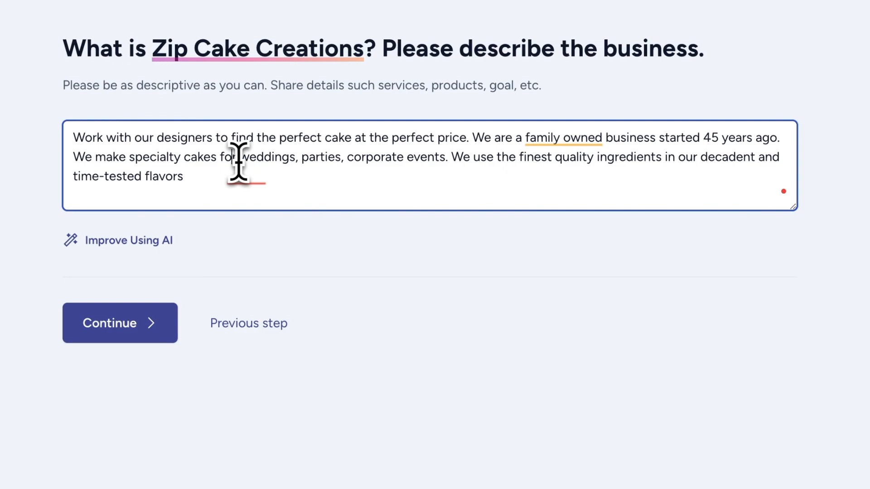
pyautogui.moveTo(239, 158); pyautogui.dragTo(588, 164)
pyautogui.click(449, 165)
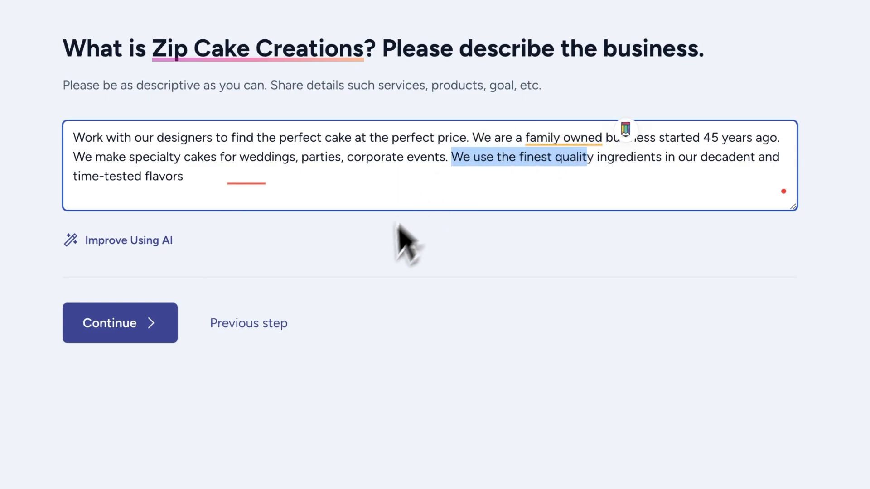
pyautogui.click(378, 276)
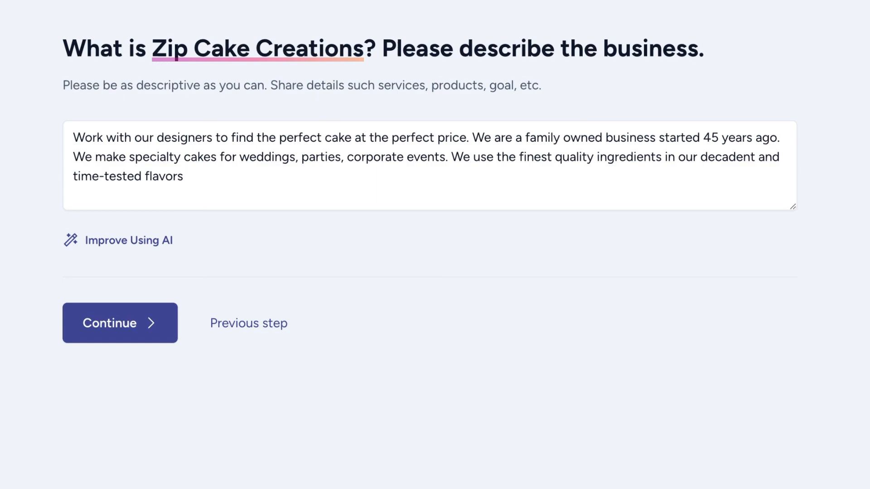
# Improve the written business description with AI and continue to the image selection.
pyautogui.click(97, 241)
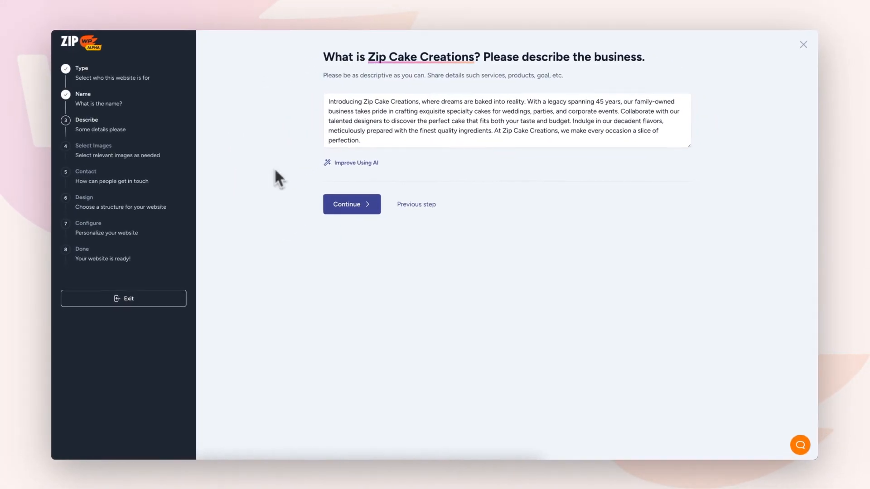
pyautogui.click(349, 211)
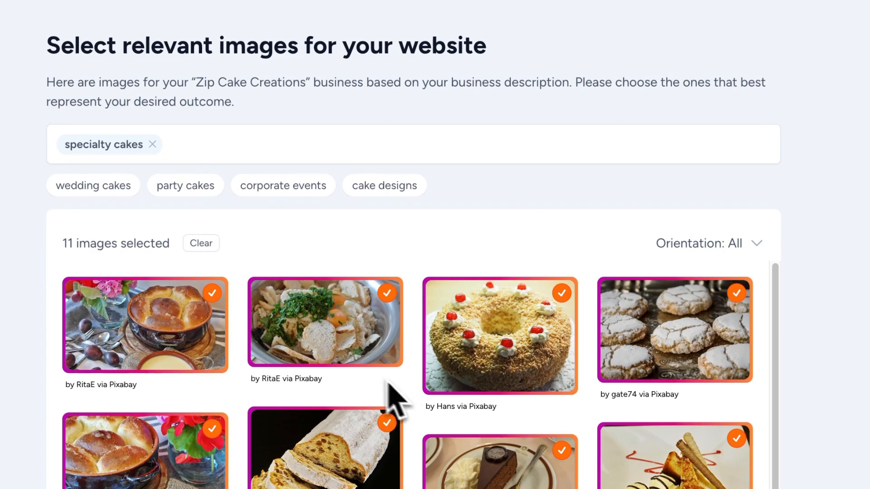
# Deselect the herb-topped bowl image and the two round bread images among the specialty cakes results.
pyautogui.click(301, 337)
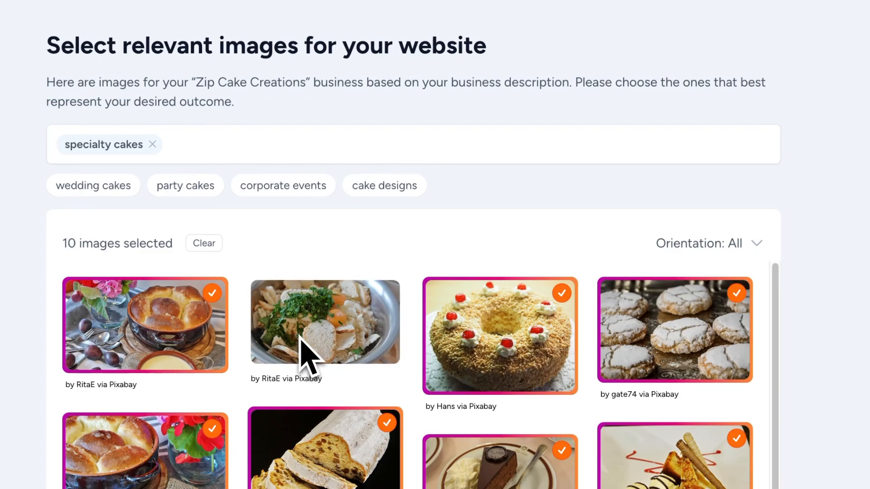
pyautogui.click(174, 360)
pyautogui.click(186, 479)
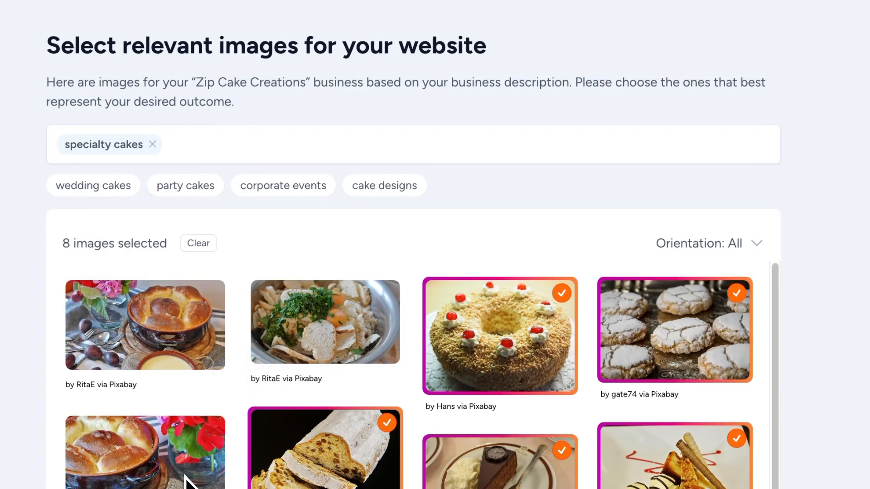
# Add the pink and white tiered cakes, berry-topped layer desserts and pink-plate cake slices images, and deselect the herb dumplings image.
pyautogui.scroll(-8, 261, 465)
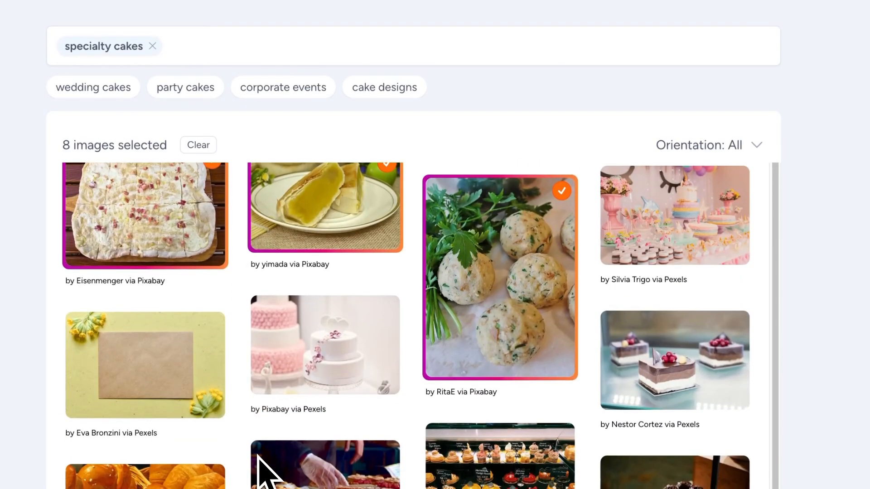
pyautogui.click(314, 386)
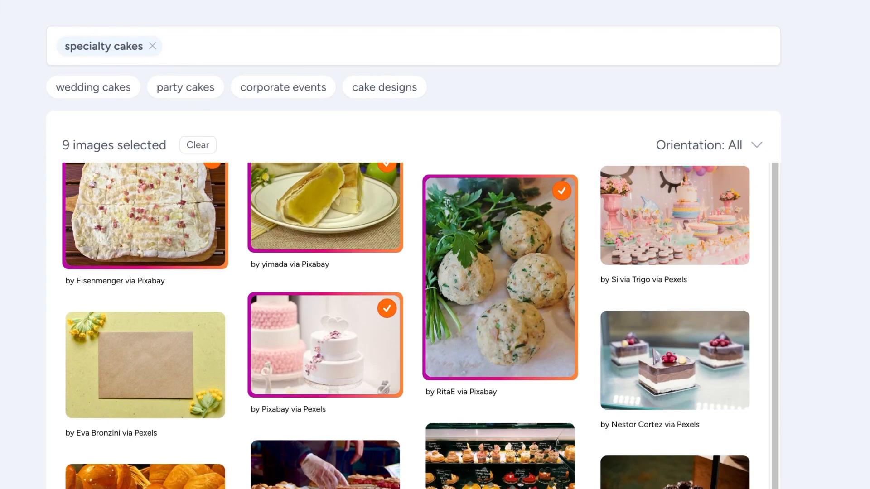
pyautogui.scroll(-1, 413, 326)
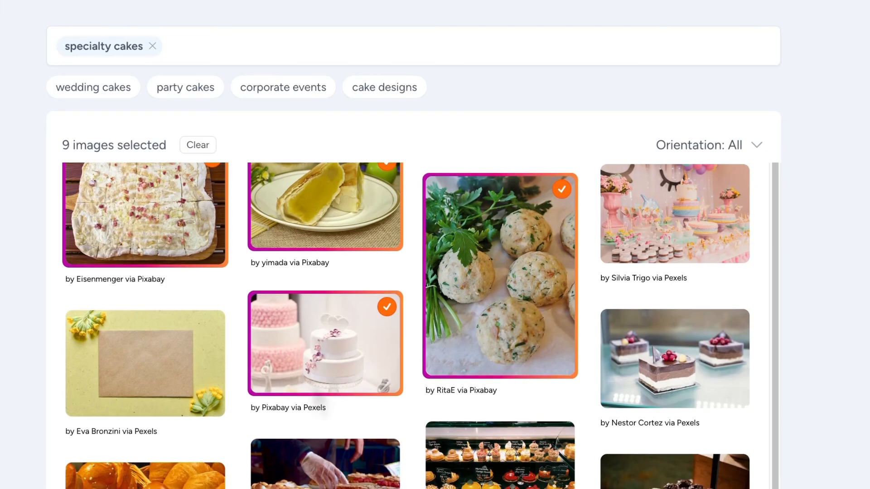
pyautogui.click(659, 377)
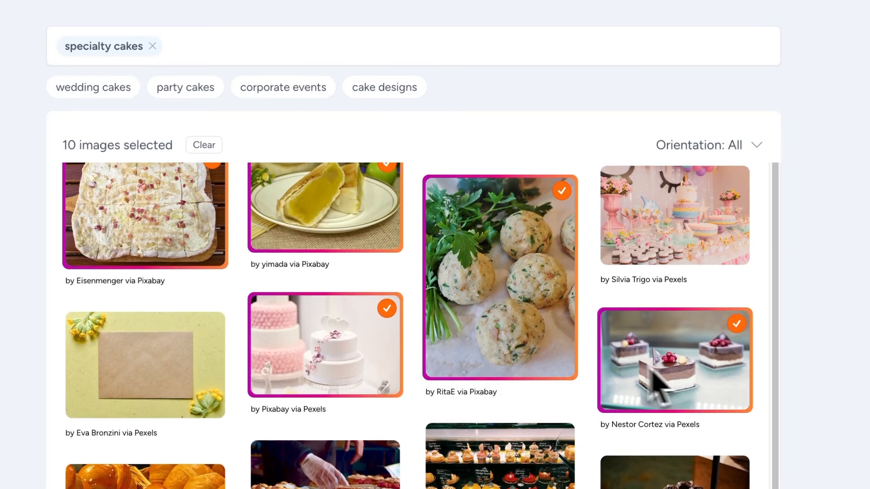
pyautogui.click(488, 336)
pyautogui.scroll(-8, 493, 330)
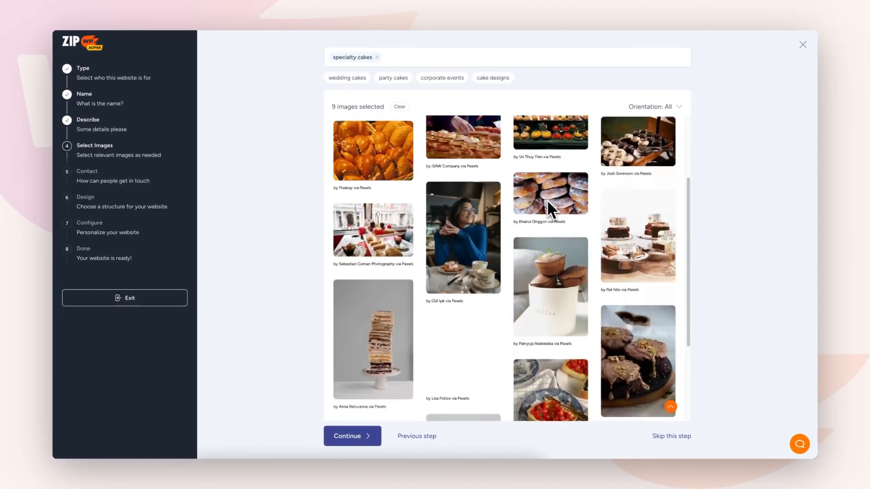
pyautogui.scroll(-5, 442, 234)
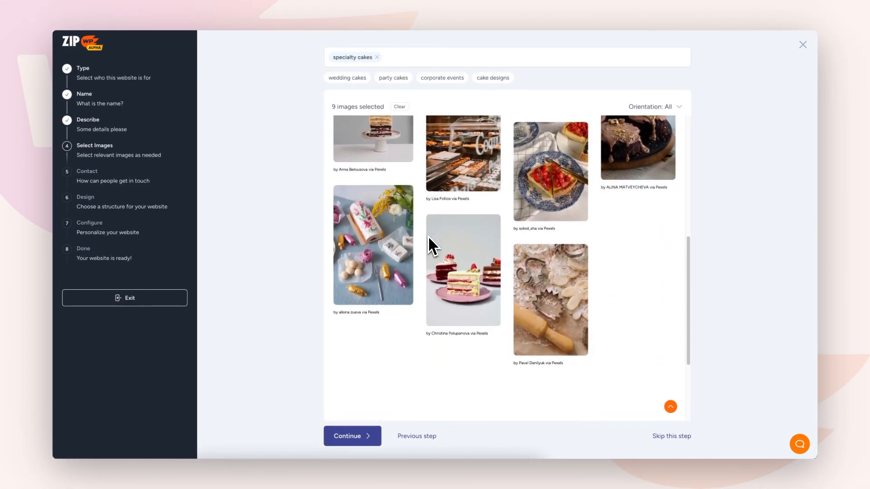
pyautogui.click(446, 238)
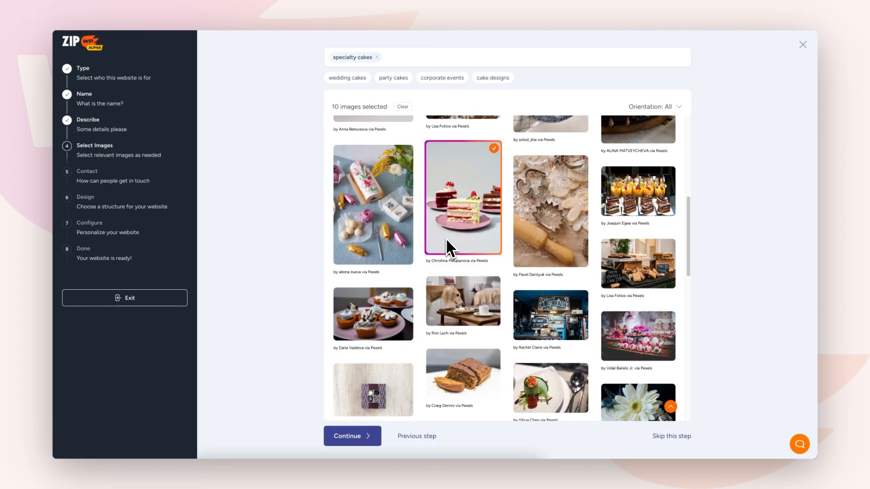
# Switch the image search to wedding cakes and select five tiered or flower-decorated cake images.
pyautogui.click(342, 80)
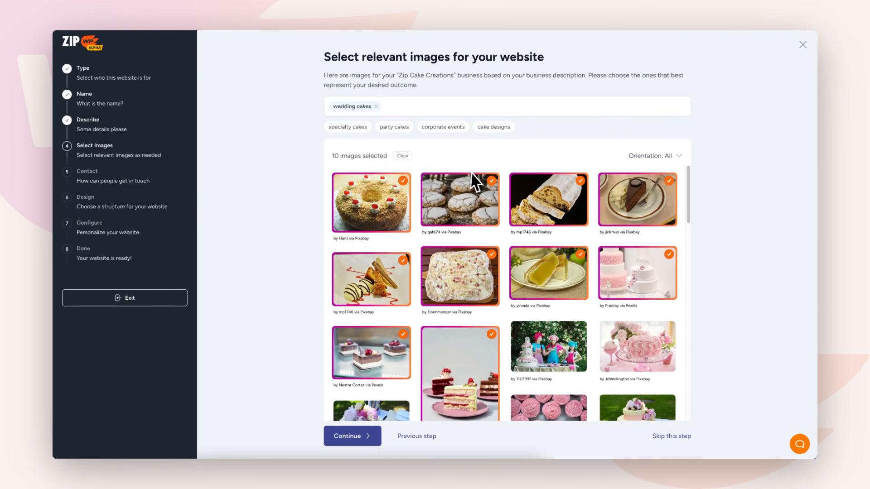
pyautogui.scroll(-5, 477, 173)
pyautogui.click(658, 249)
pyautogui.click(563, 267)
pyautogui.click(545, 369)
pyautogui.click(471, 331)
pyautogui.click(379, 284)
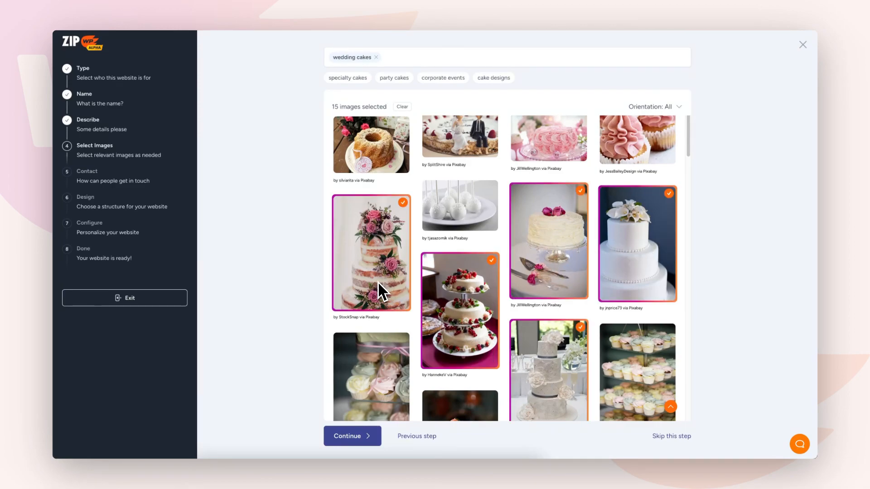
# Switch the image search to party cakes, select the birthday group, lilac dessert table and party hats images, and continue.
pyautogui.click(392, 79)
pyautogui.scroll(-5, 460, 220)
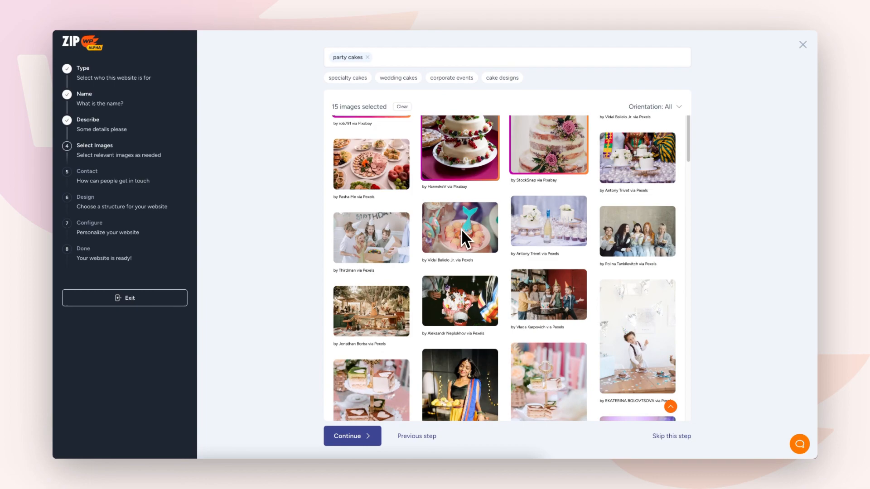
pyautogui.click(377, 246)
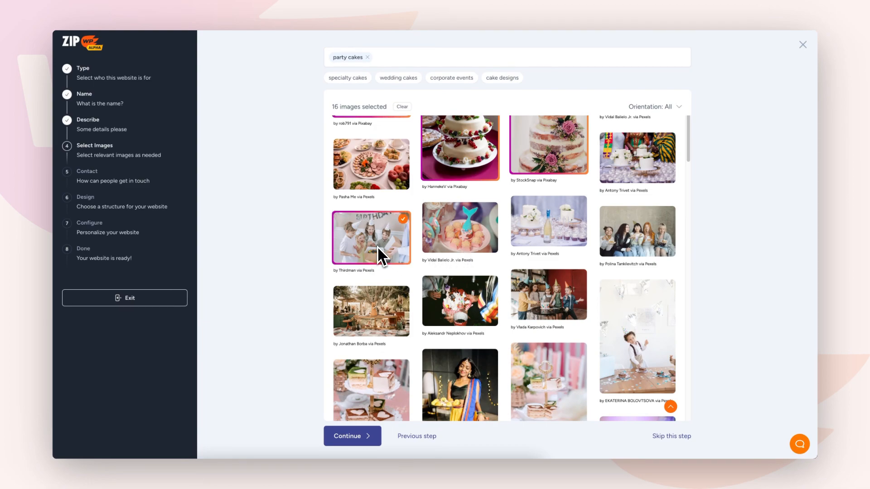
pyautogui.click(556, 222)
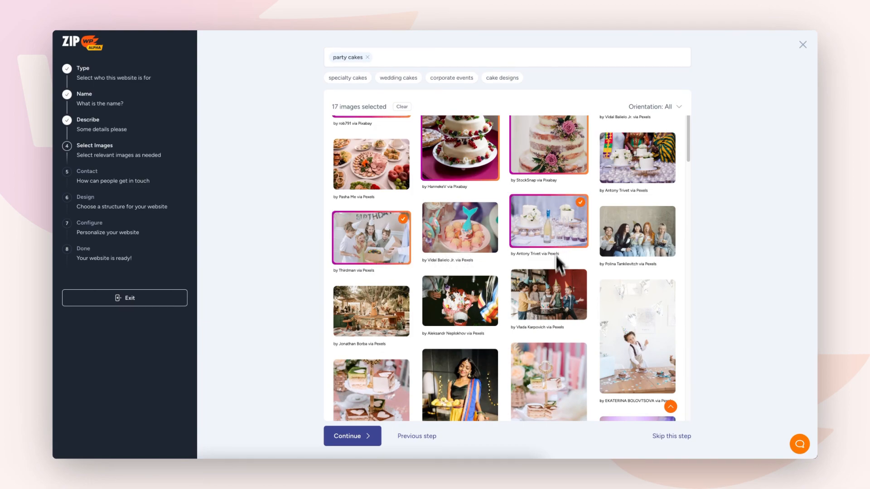
pyautogui.click(544, 308)
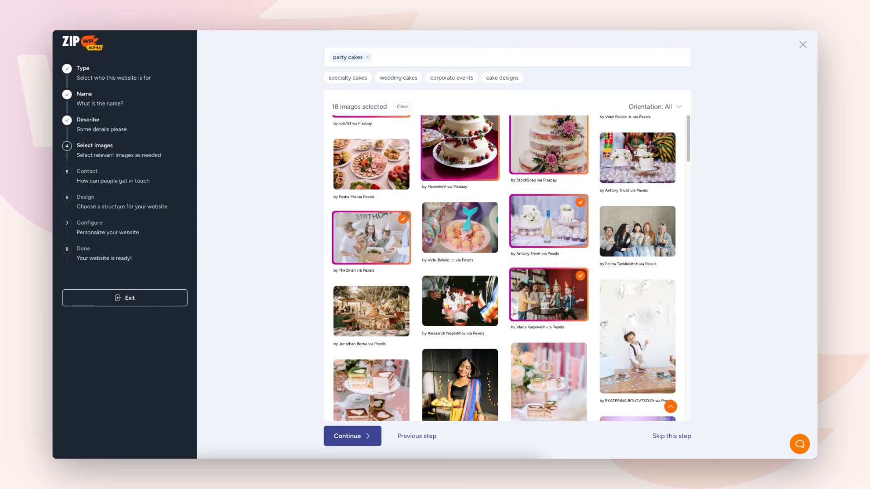
pyautogui.click(367, 443)
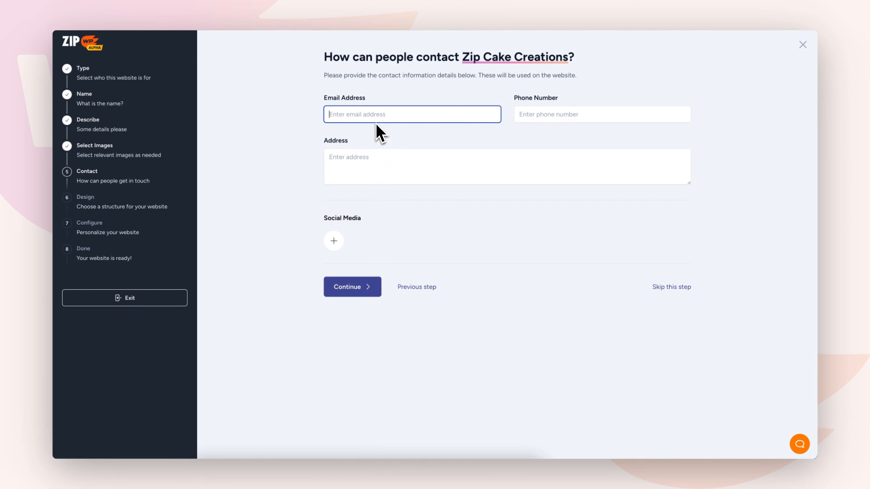
# Check which social media profiles can be added, and skip the contact details step.
pyautogui.click(384, 156)
pyautogui.click(336, 249)
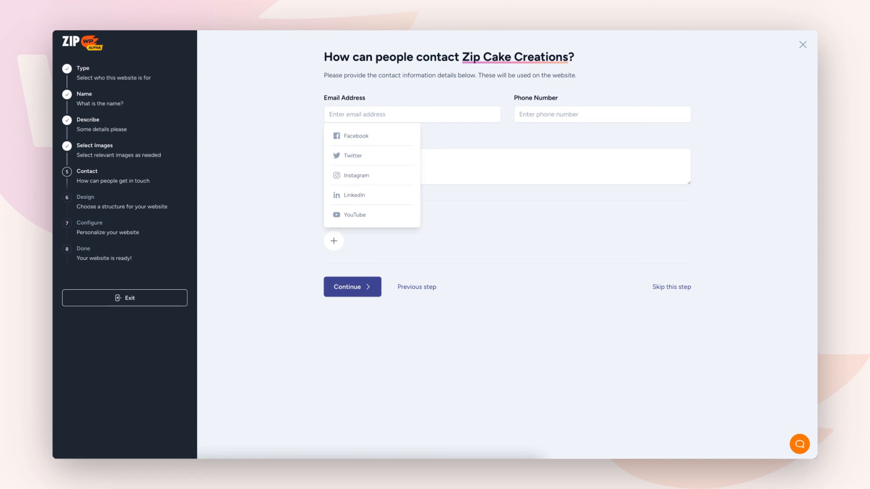
pyautogui.click(357, 257)
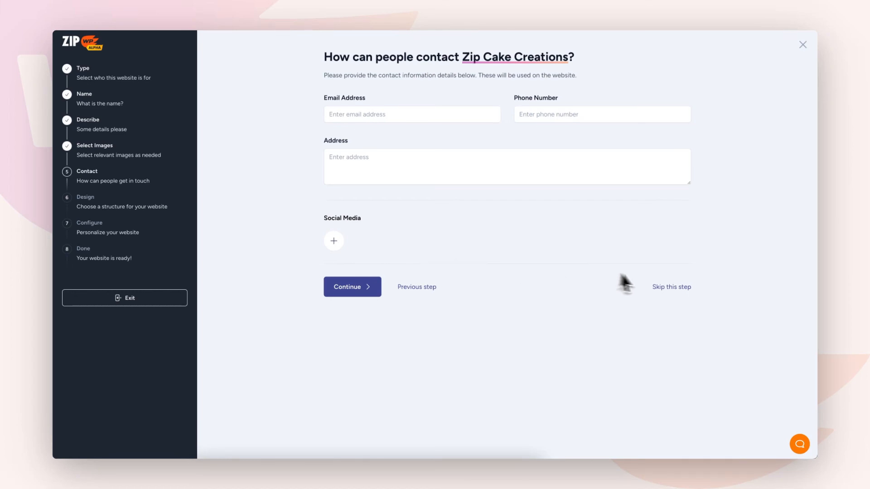
pyautogui.click(669, 288)
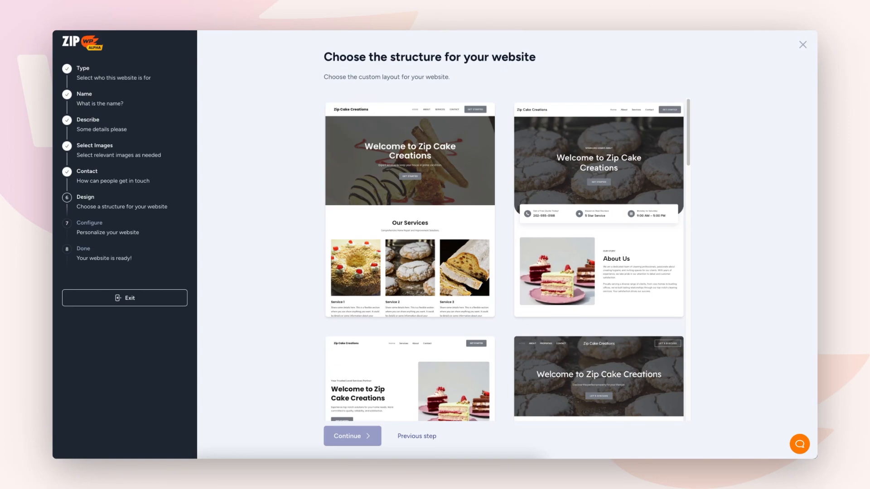
# Look through the available website structure layouts and compare their hero, services and about sections.
pyautogui.scroll(-5, 504, 262)
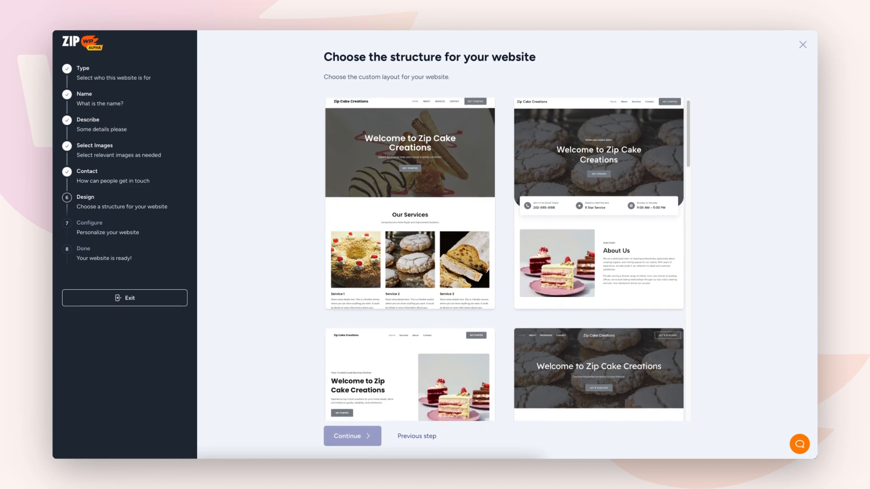
pyautogui.scroll(-2, 504, 231)
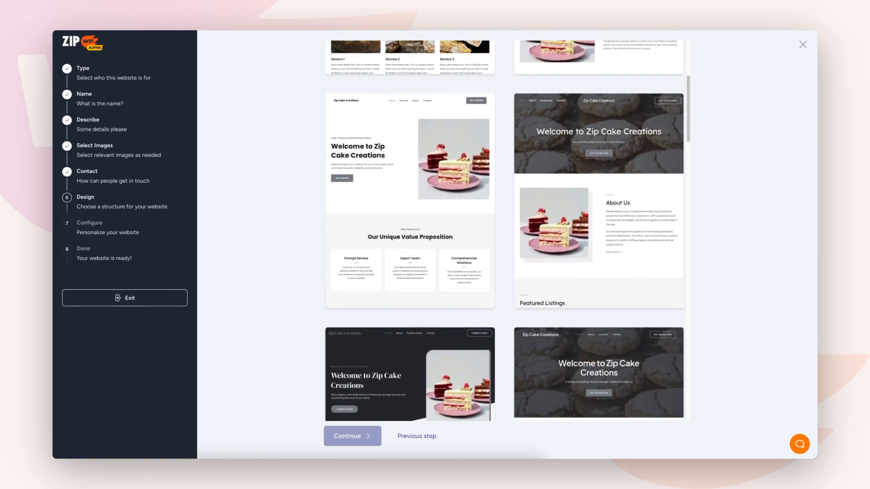
pyautogui.scroll(-2, 504, 230)
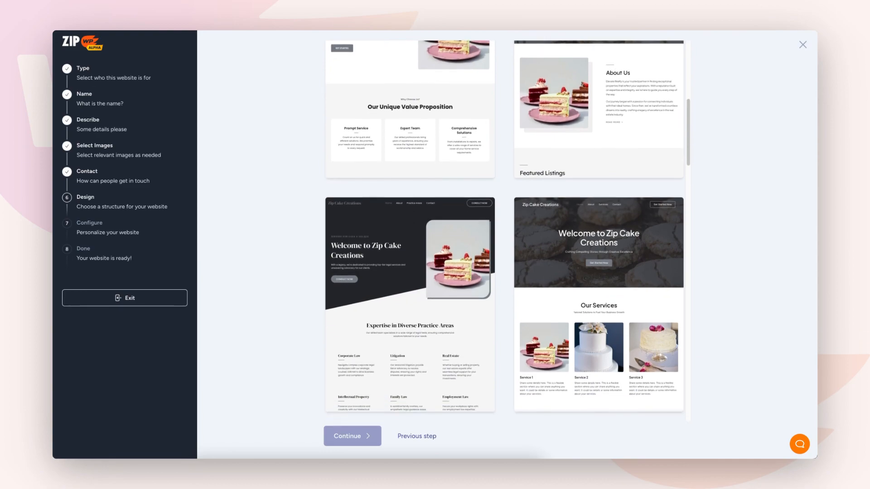
pyautogui.scroll(-3, 504, 230)
pyautogui.scroll(-4, 504, 230)
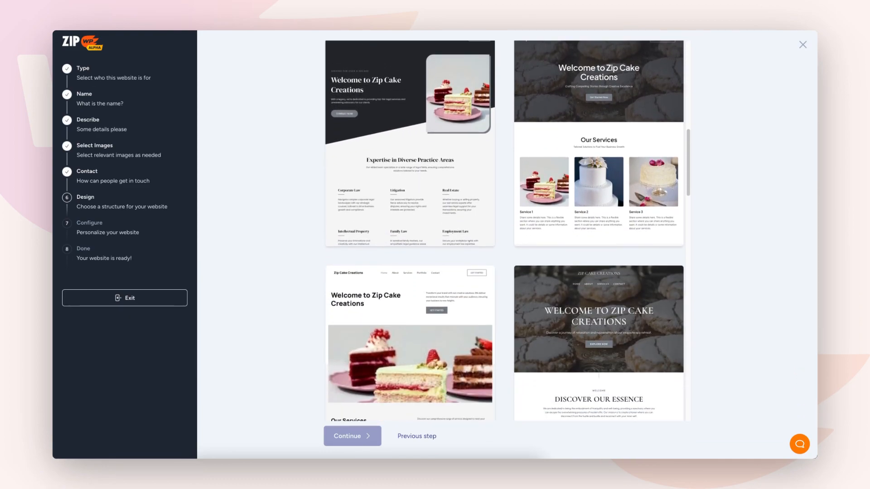
pyautogui.scroll(-3, 504, 231)
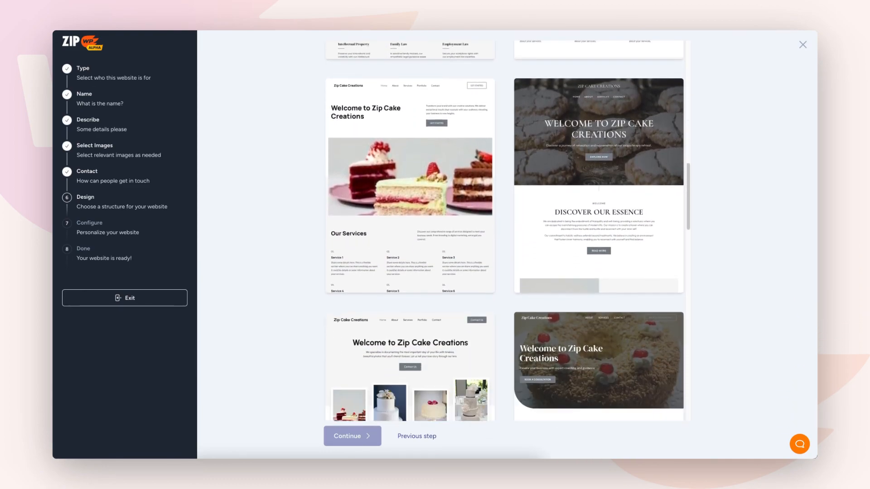
pyautogui.scroll(-2, 504, 230)
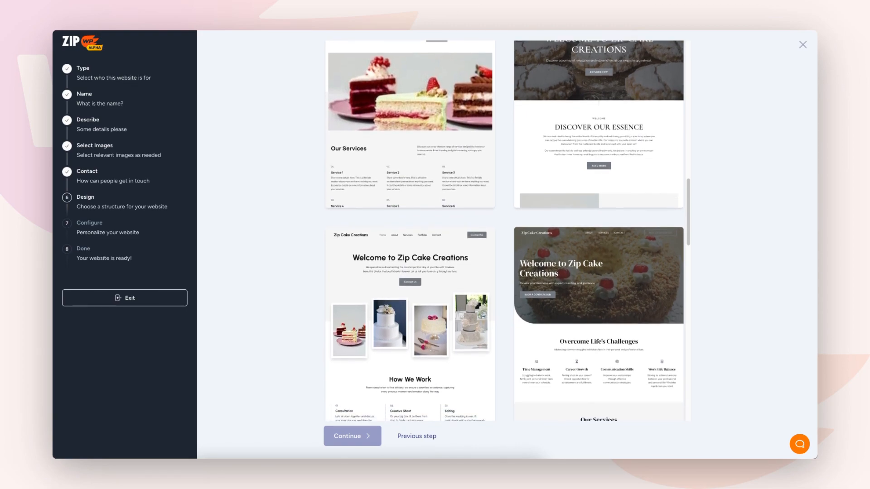
pyautogui.scroll(-2, 504, 230)
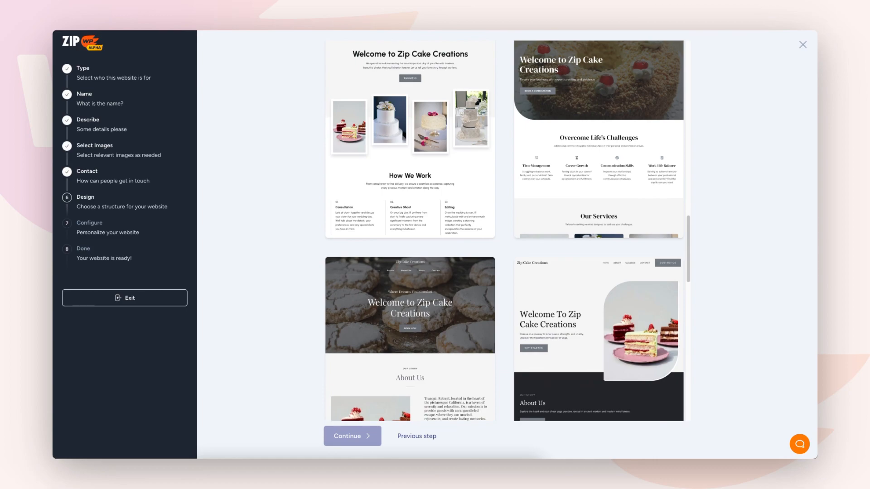
pyautogui.scroll(-2, 504, 231)
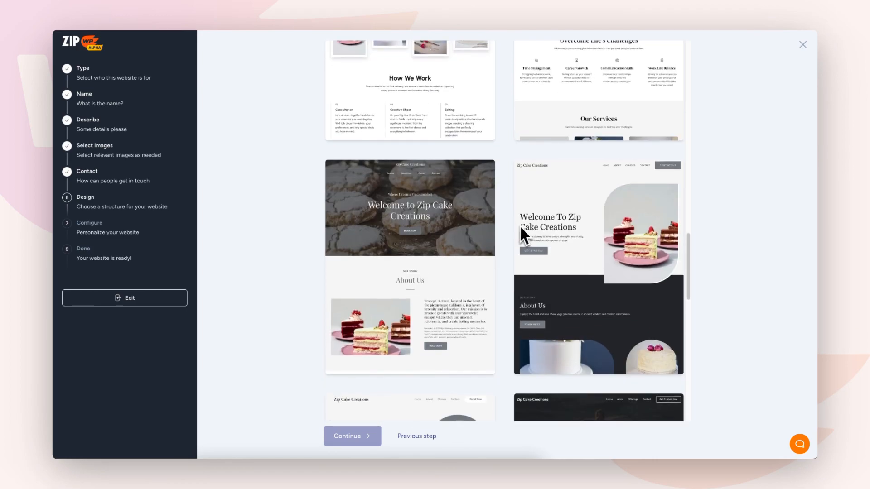
pyautogui.moveTo(583, 230)
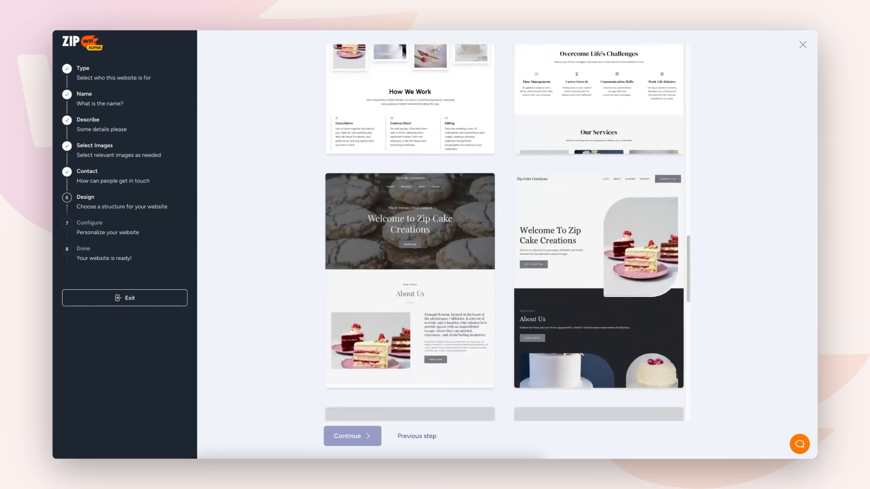
# Choose the layout with the wide cake-slices image above "Navigating Possibilities with Precision", and continue.
pyautogui.scroll(-15, 505, 230)
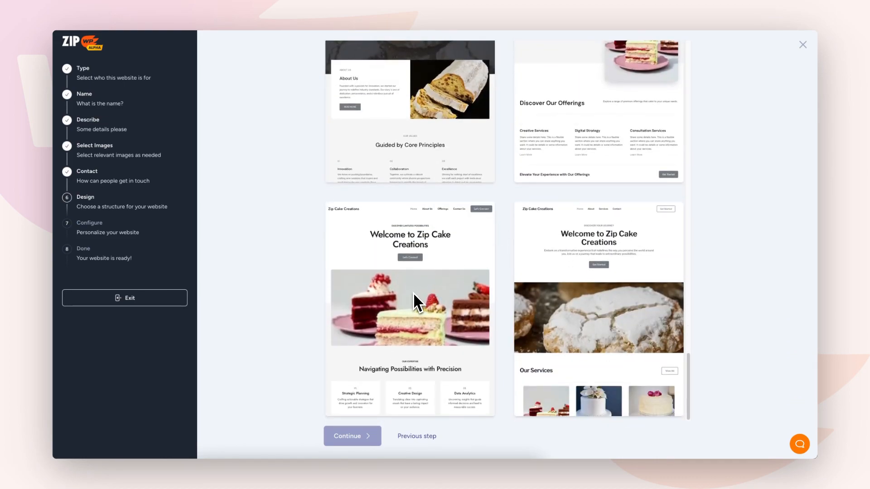
pyautogui.click(413, 294)
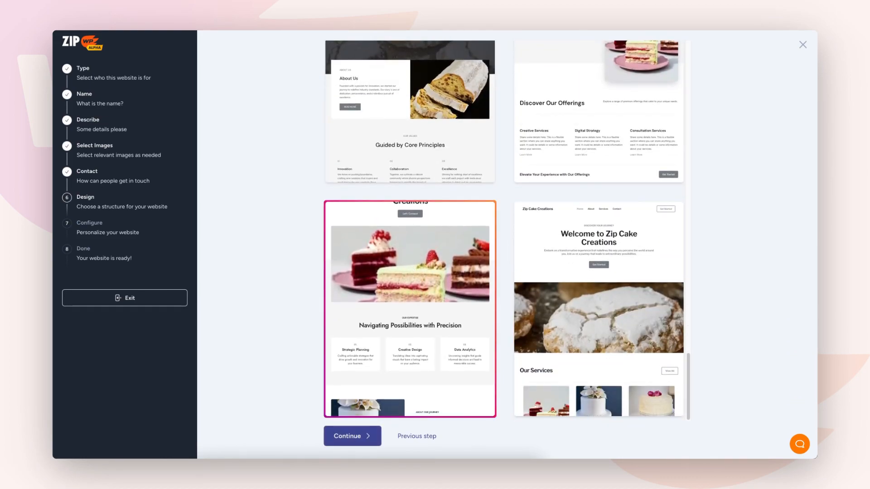
pyautogui.click(362, 438)
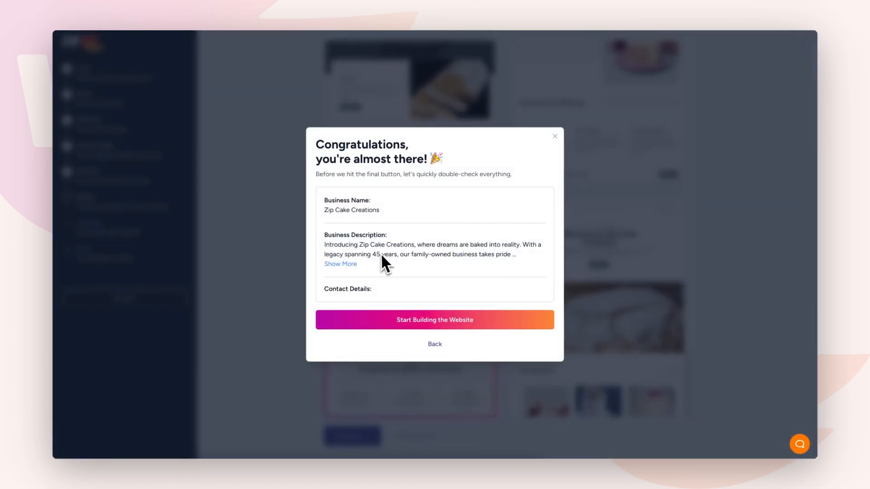
# Review the full business description in the final check, and start building the website.
pyautogui.click(349, 264)
pyautogui.scroll(-1, 409, 247)
pyautogui.scroll(1, 409, 246)
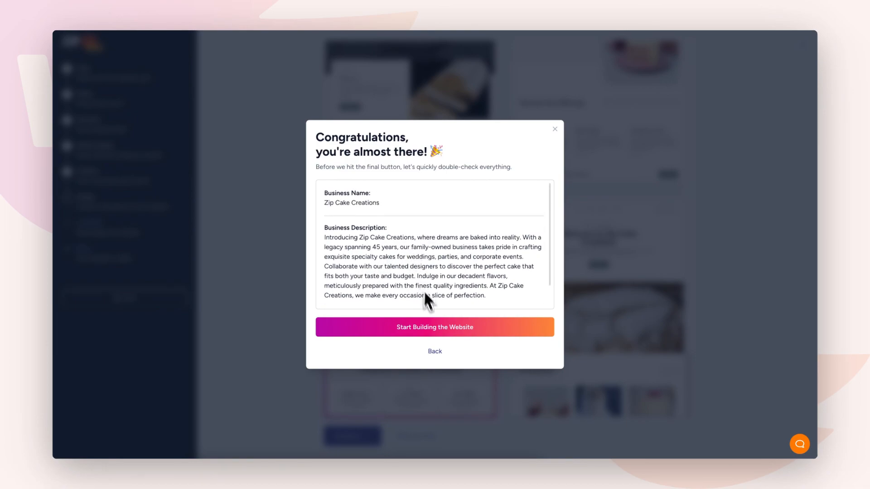
pyautogui.click(436, 334)
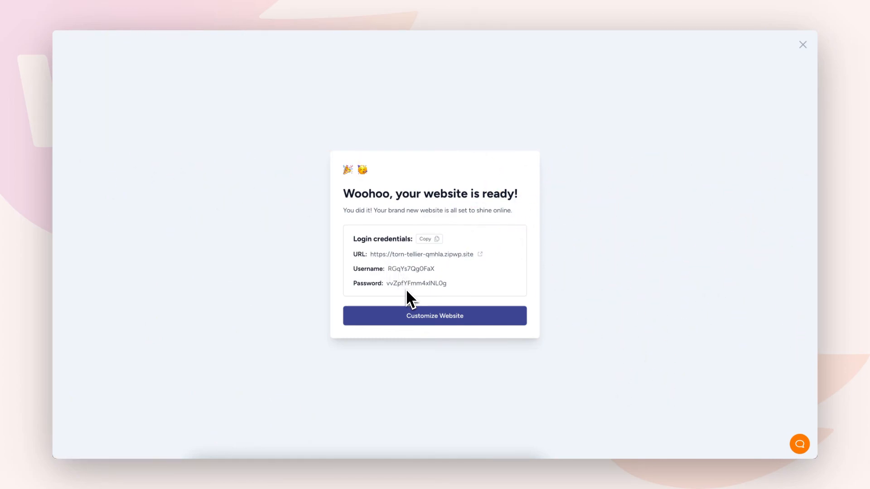
# Start customizing the finished website, try several color palettes including Wireframe, and apply the pink palette.
pyautogui.click(428, 323)
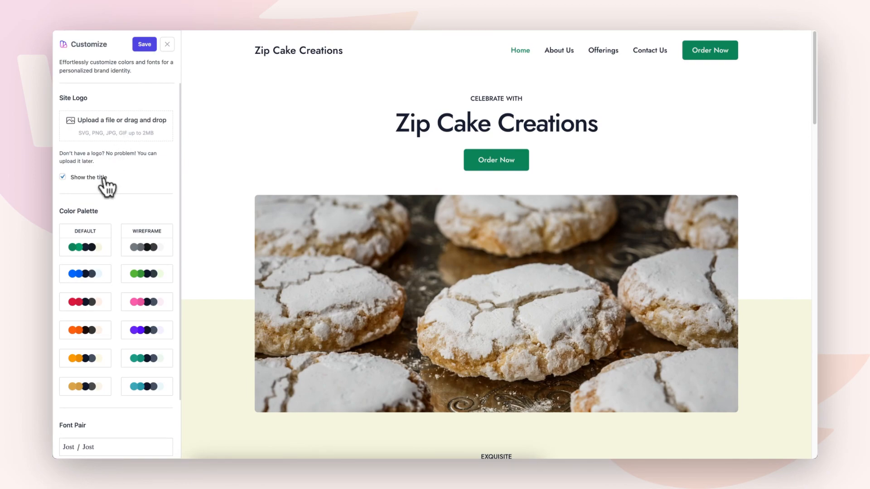
pyautogui.scroll(-3, 112, 191)
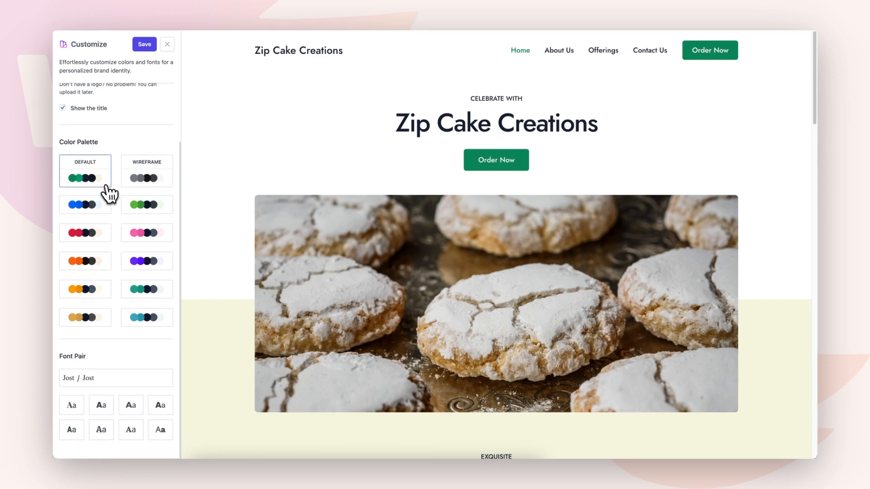
pyautogui.click(103, 210)
pyautogui.click(97, 234)
pyautogui.click(94, 273)
pyautogui.click(95, 283)
pyautogui.click(146, 240)
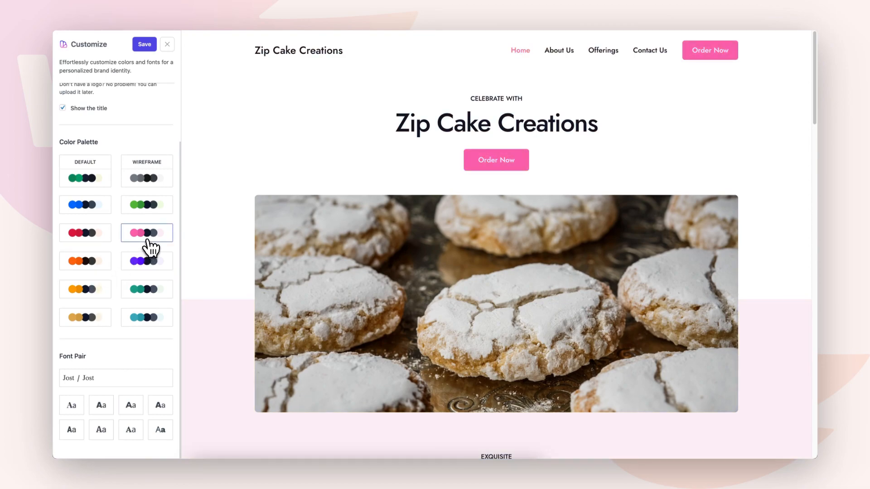
pyautogui.click(146, 181)
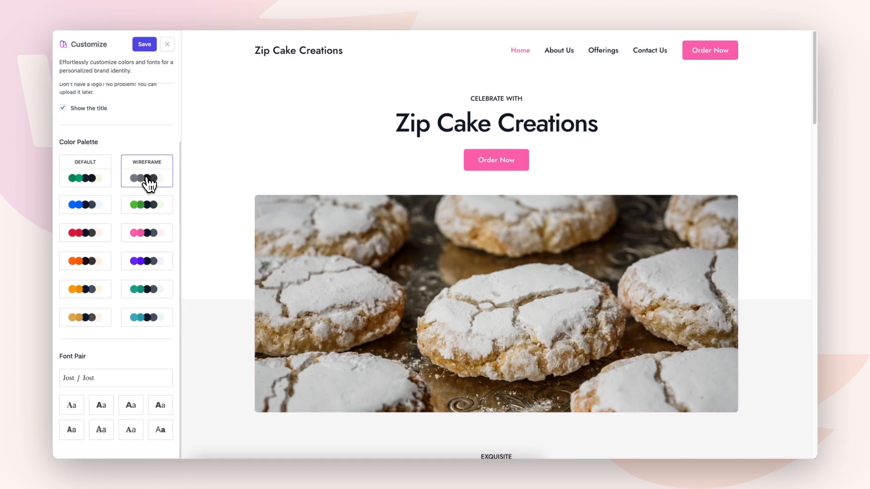
pyautogui.click(148, 237)
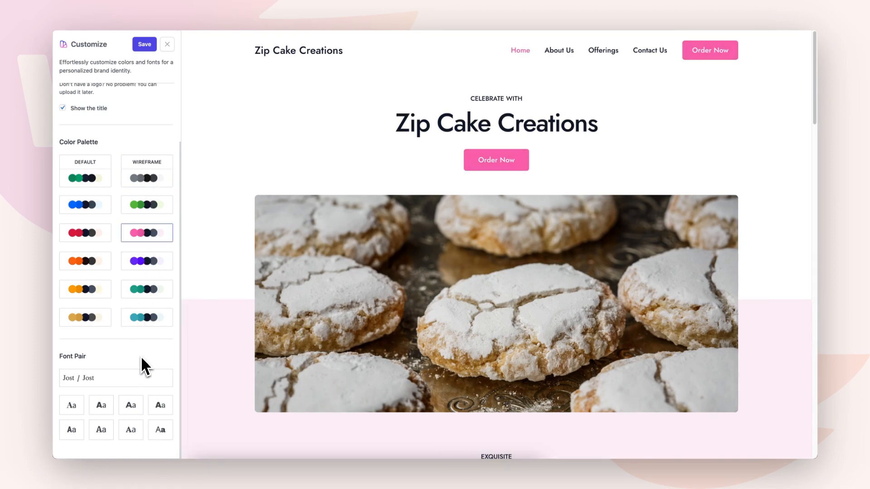
# Preview four other font pairs, go back to the Jost / Jost pair, and save the customization.
pyautogui.click(81, 407)
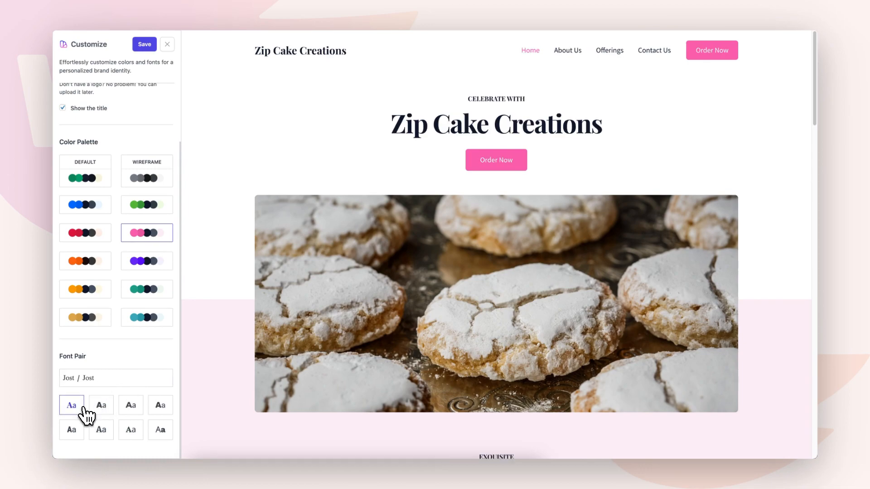
pyautogui.click(101, 407)
pyautogui.click(130, 408)
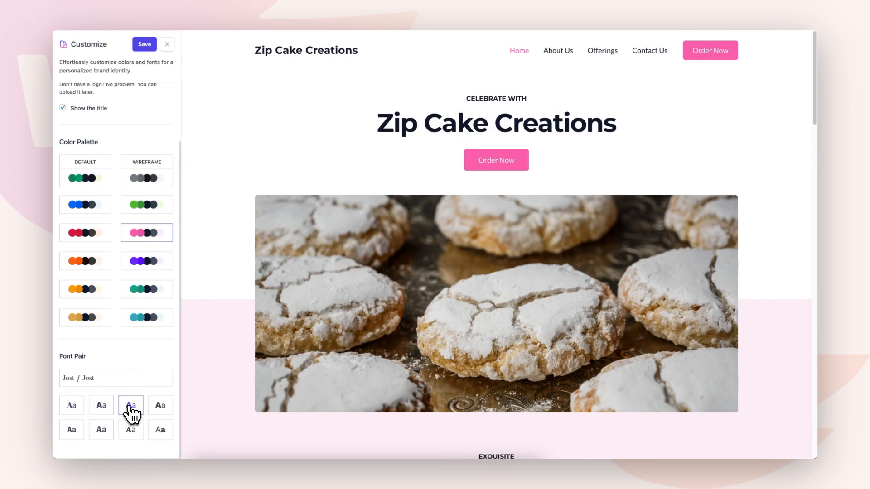
pyautogui.click(164, 411)
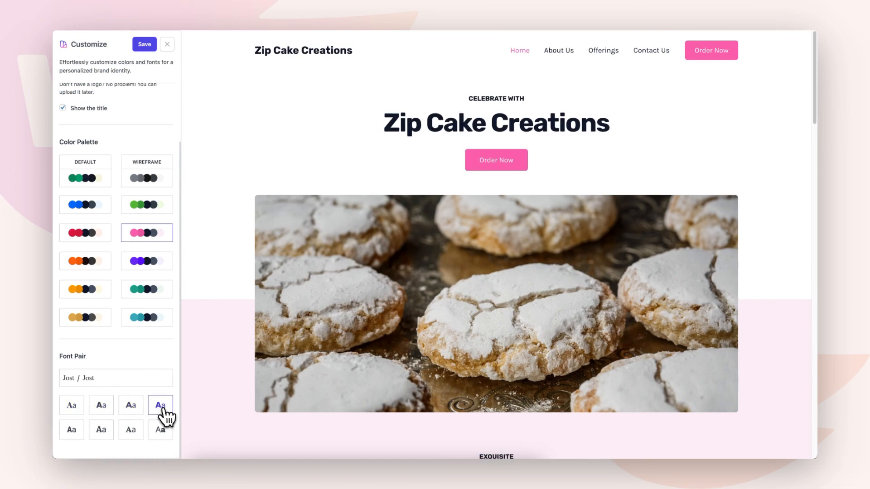
pyautogui.click(71, 383)
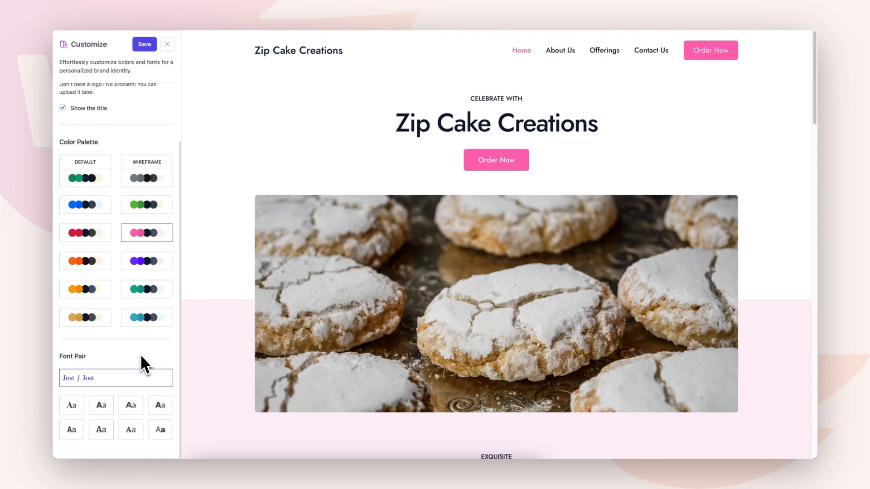
pyautogui.click(145, 44)
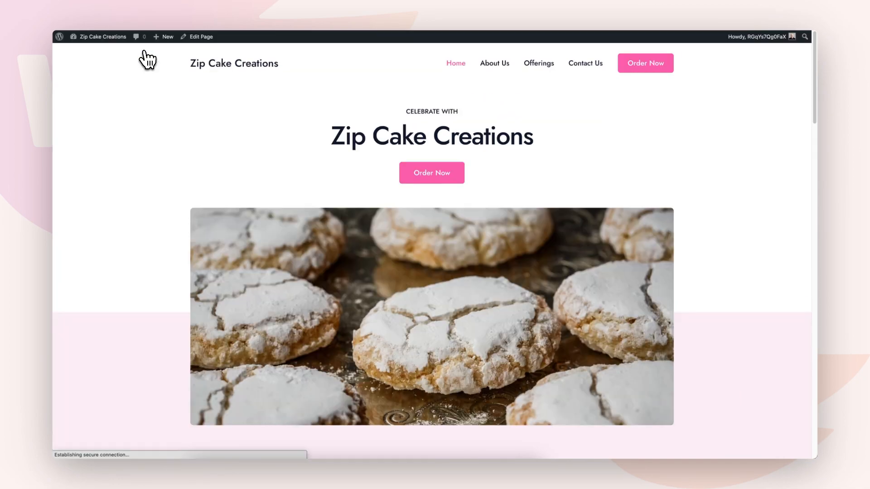
# Examine the generated homepage's sections, especially the Wedding Cakes, Party Cakes and Corporate Cakes offerings and the customer testimonials.
pyautogui.scroll(-8, 151, 167)
pyautogui.scroll(-7, 147, 168)
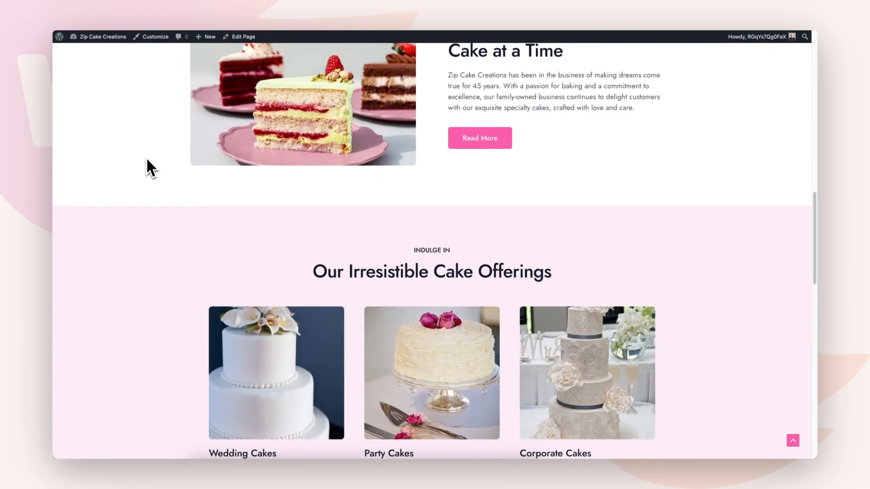
pyautogui.scroll(-6, 148, 167)
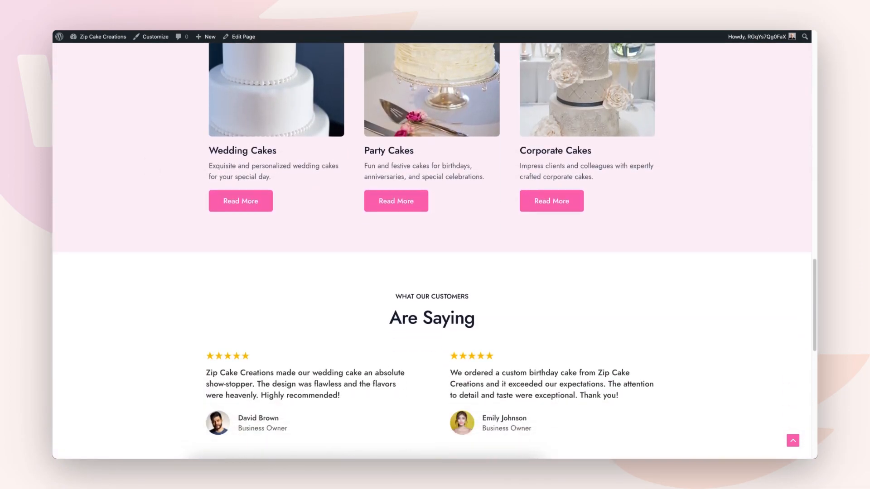
pyautogui.scroll(3, 146, 156)
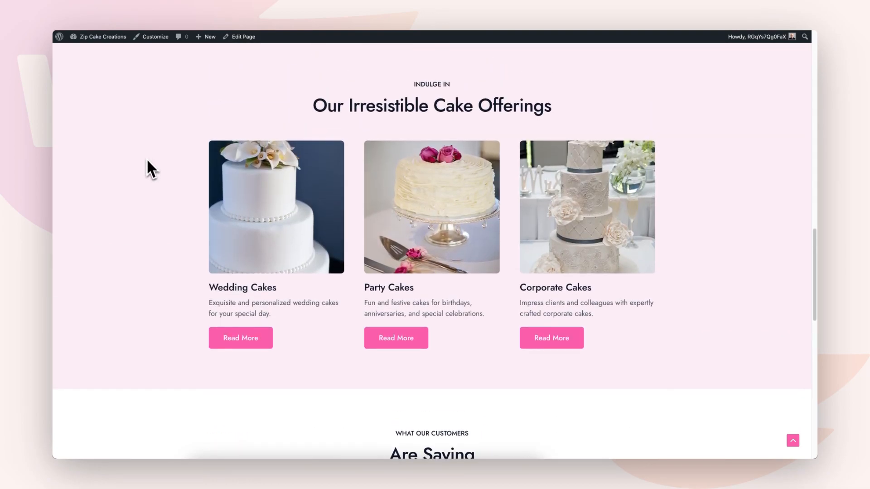
pyautogui.moveTo(224, 288); pyautogui.dragTo(257, 288)
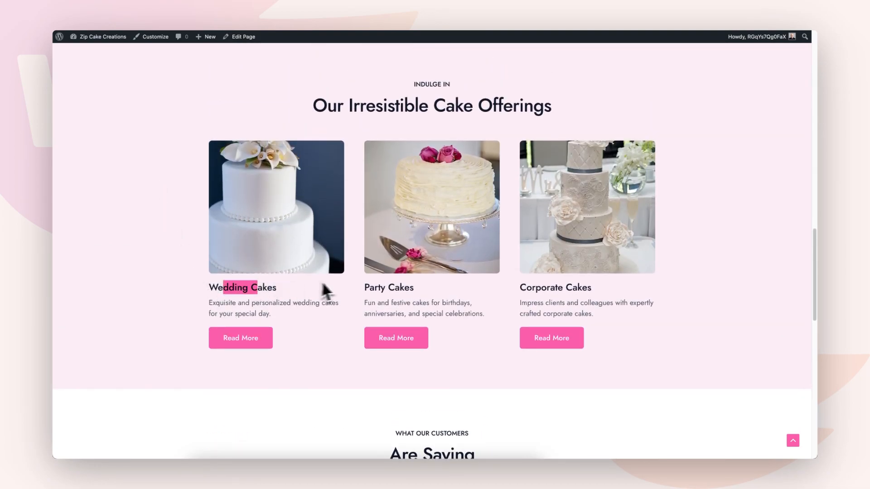
pyautogui.moveTo(365, 288); pyautogui.dragTo(408, 288)
pyautogui.moveTo(536, 288); pyautogui.dragTo(602, 294)
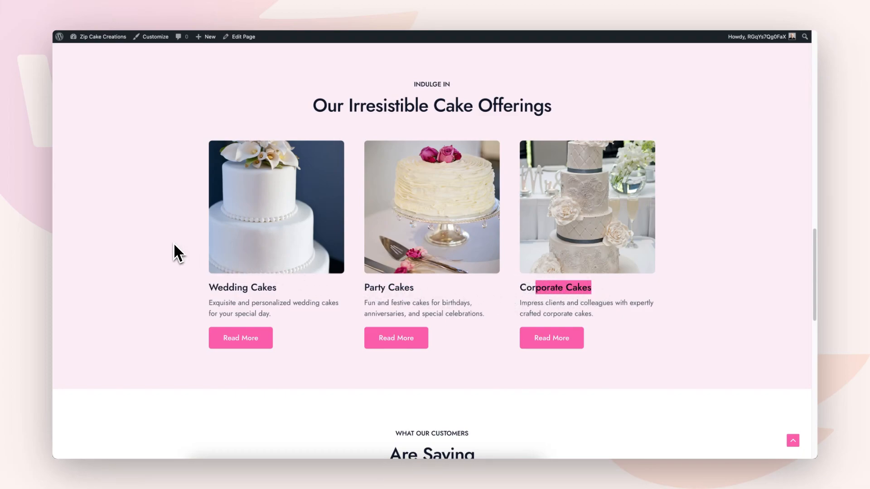
pyautogui.scroll(10, 177, 253)
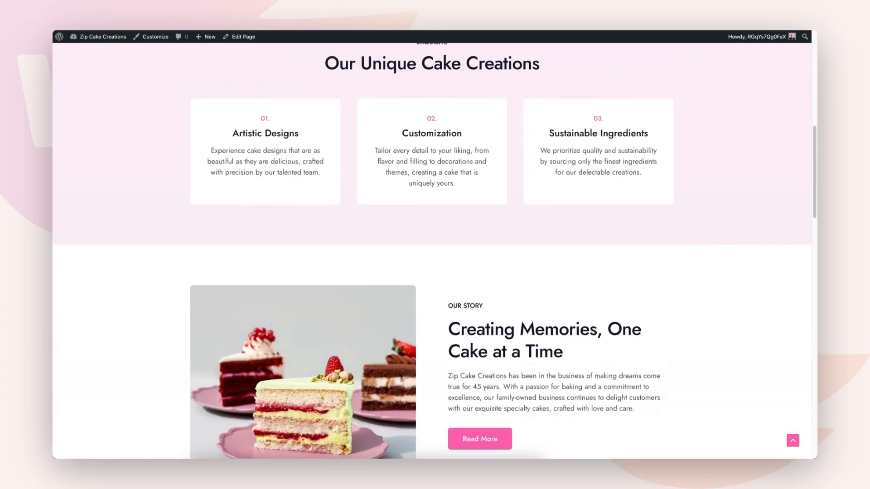
pyautogui.scroll(10, 432, 251)
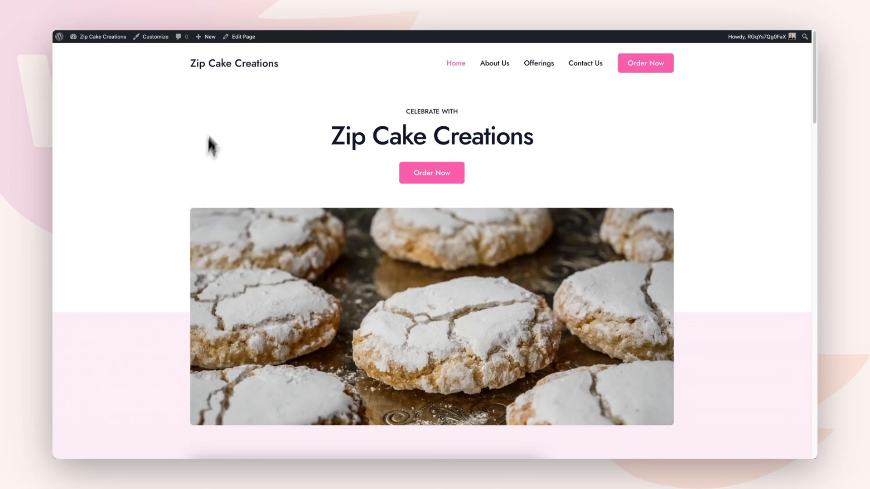
# Open the homepage in the block editor, dismiss the welcome guide, and select the "Zip Cake Creations" heading's Info Box block.
pyautogui.click(236, 42)
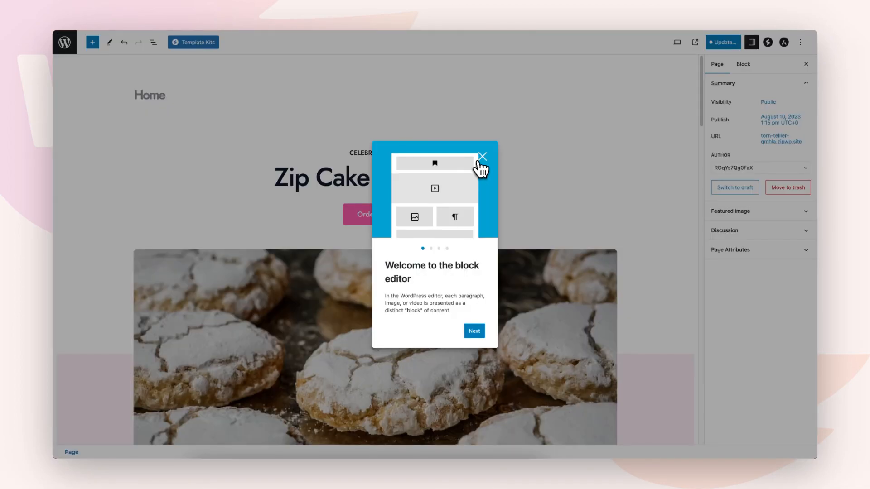
pyautogui.click(478, 164)
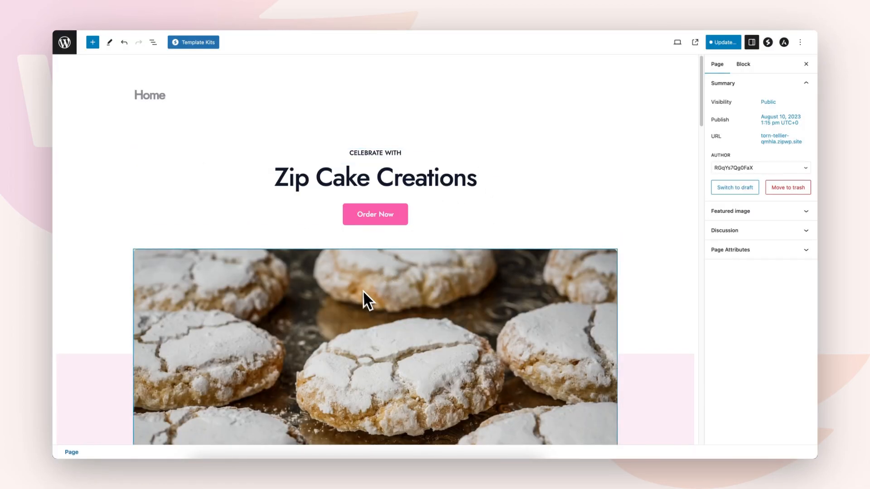
pyautogui.click(335, 183)
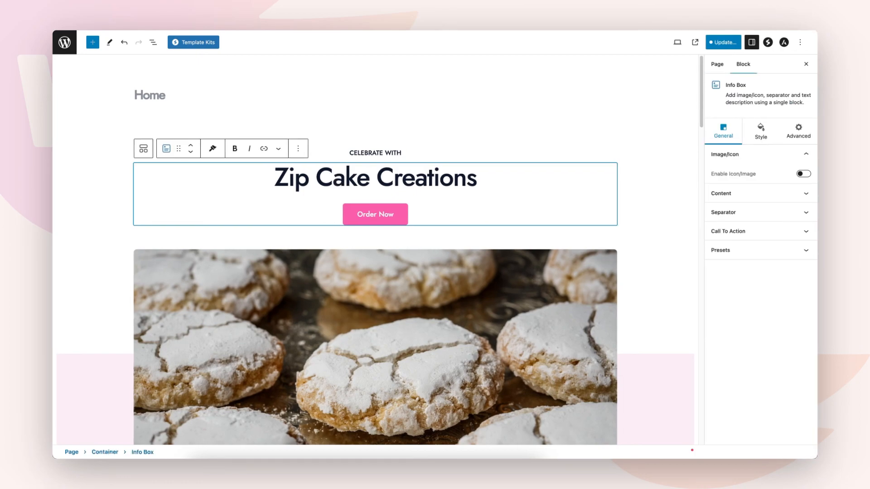
pyautogui.scroll(-3, 361, 301)
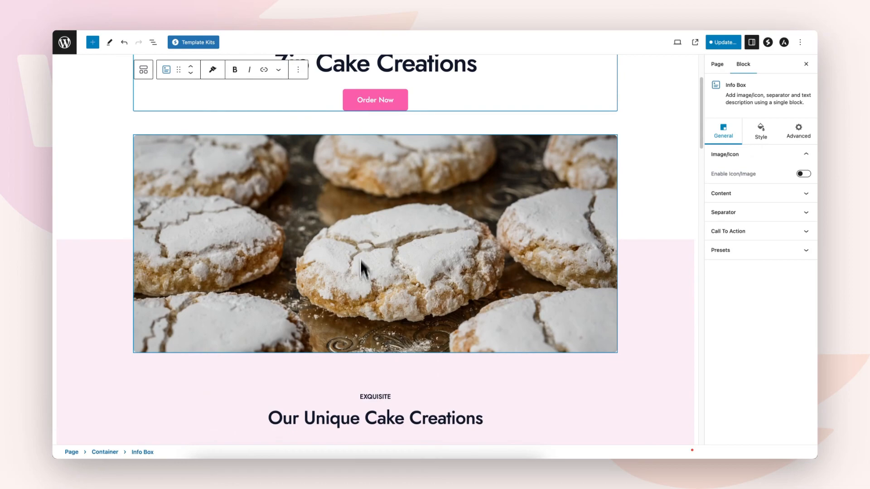
# Replace the cookie photo below the "Zip Cake Creations" heading with the media library image of three cake slices on pink plates.
pyautogui.click(357, 200)
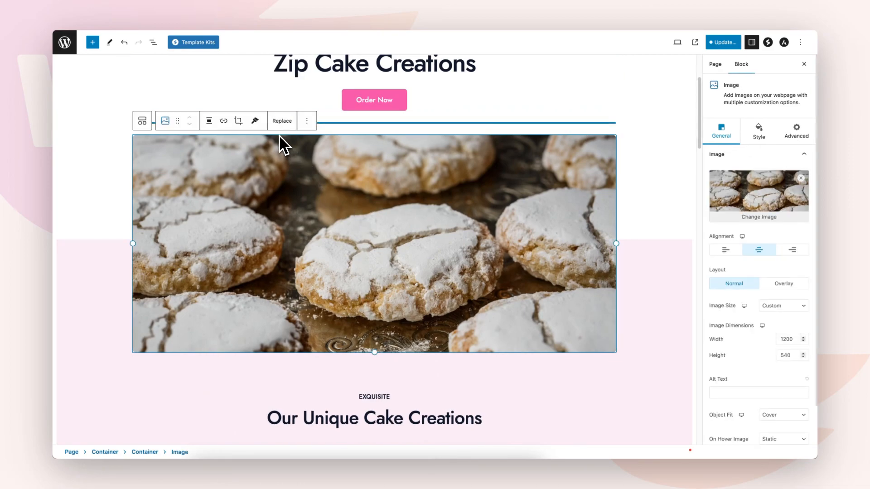
pyautogui.click(281, 124)
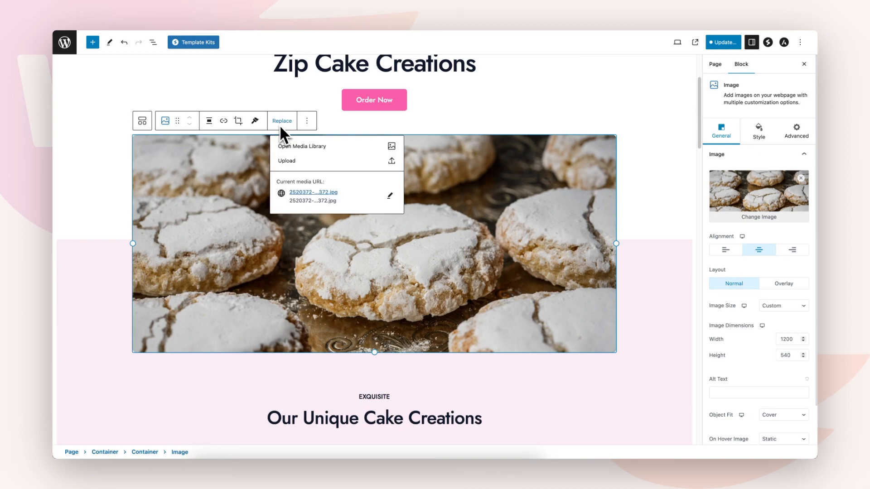
pyautogui.click(292, 147)
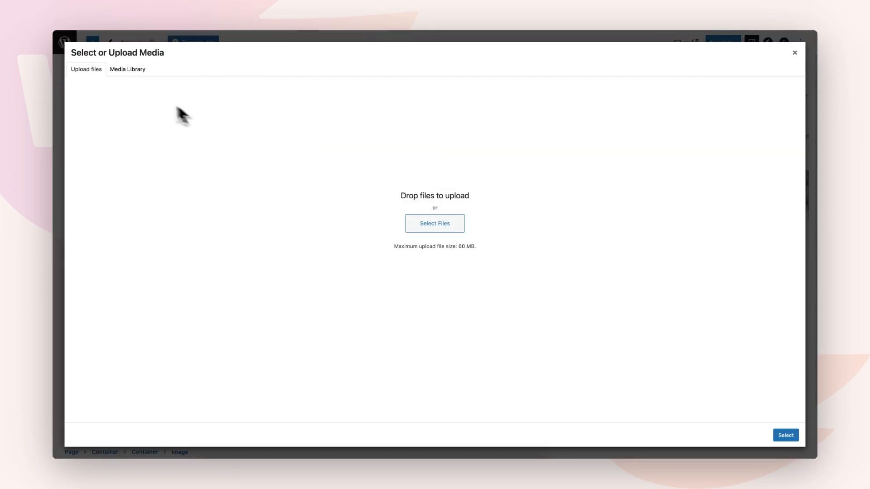
pyautogui.click(125, 72)
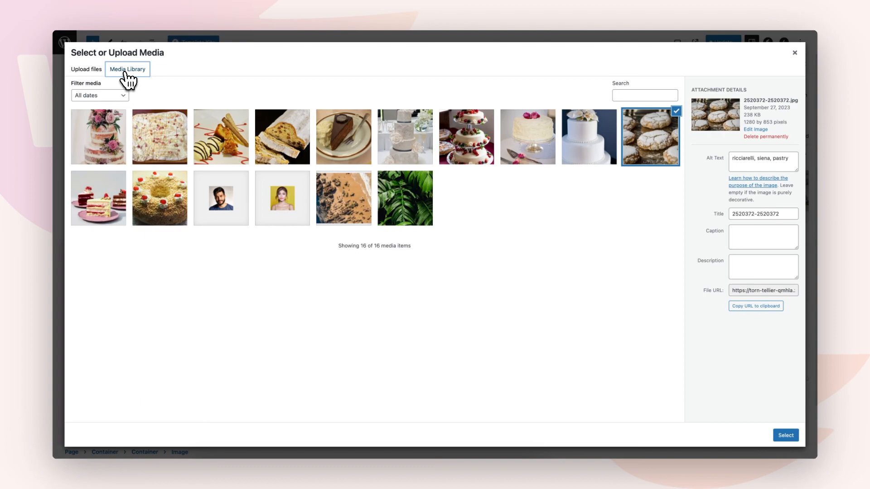
pyautogui.click(98, 198)
pyautogui.click(786, 436)
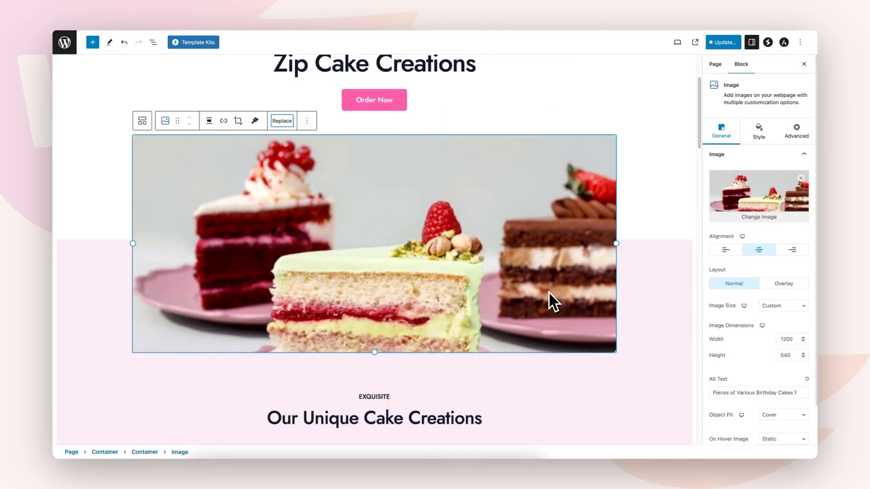
# Examine the remaining homepage sections in the editor, from "Our Unique Cake Creations" through "Our Unique Value Proposition" to "Experience the Magic".
pyautogui.scroll(-7, 550, 301)
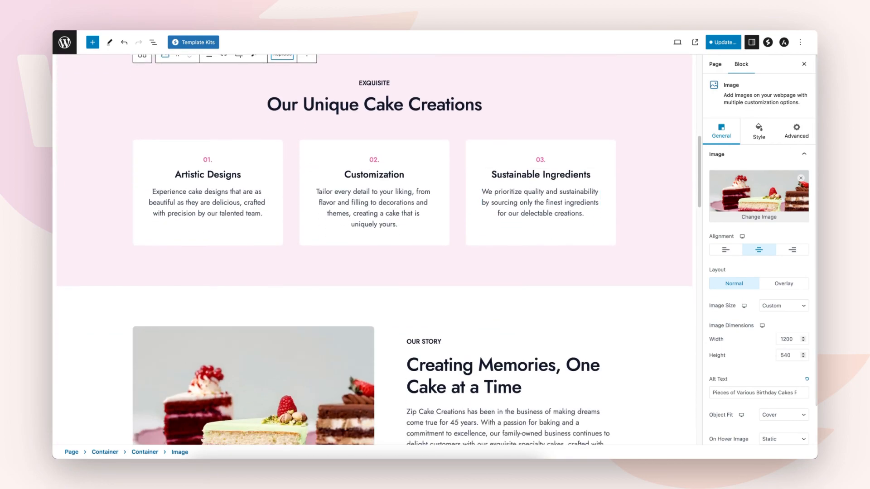
pyautogui.scroll(-4, 551, 300)
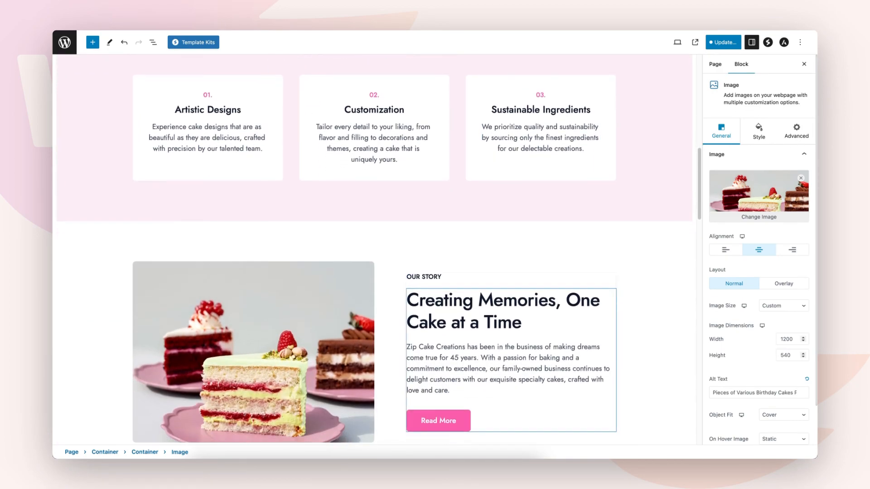
pyautogui.scroll(-2, 549, 301)
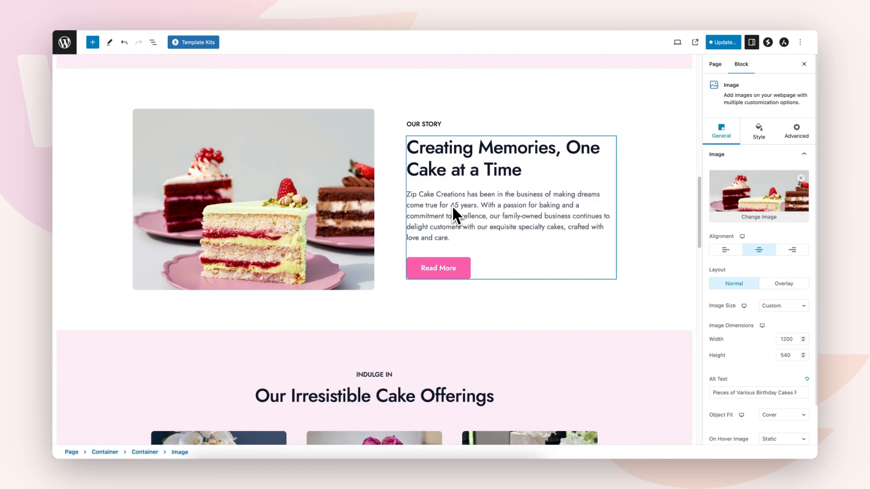
pyautogui.scroll(-4, 530, 241)
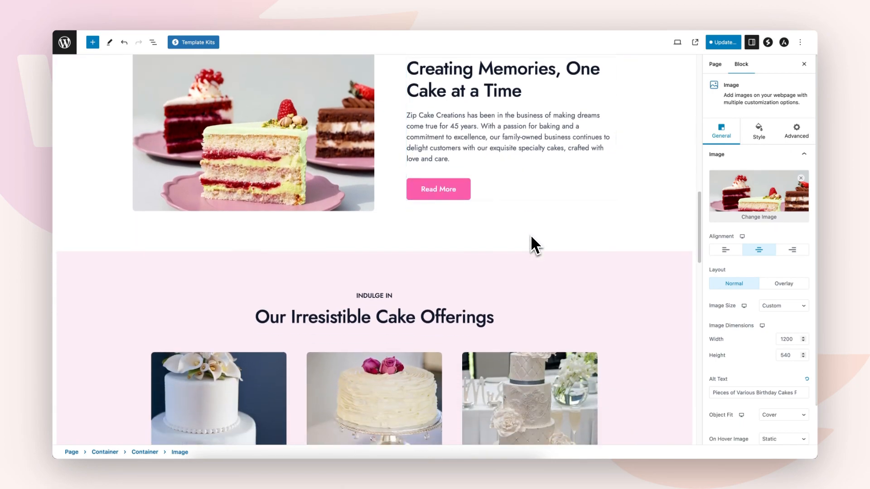
pyautogui.scroll(-8, 530, 234)
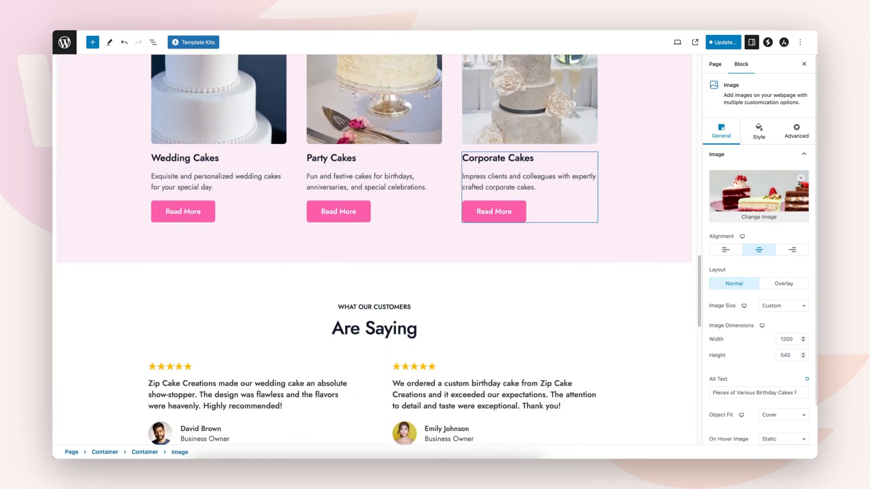
pyautogui.scroll(-9, 530, 233)
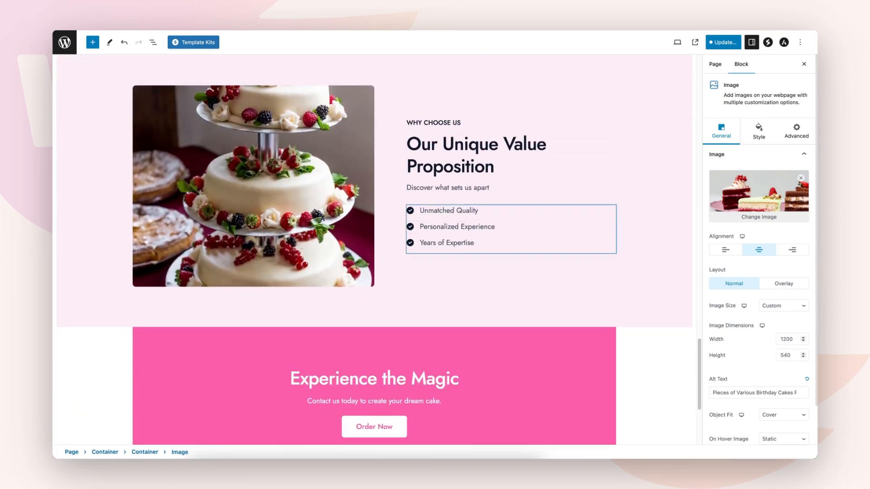
# Save the changes to the Home page and the Footer CTA pattern, and view the published page.
pyautogui.click(722, 43)
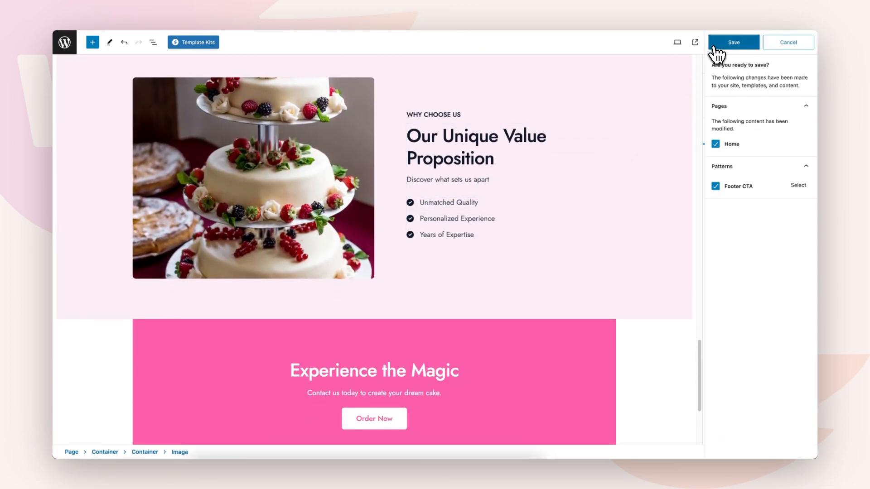
pyautogui.click(720, 46)
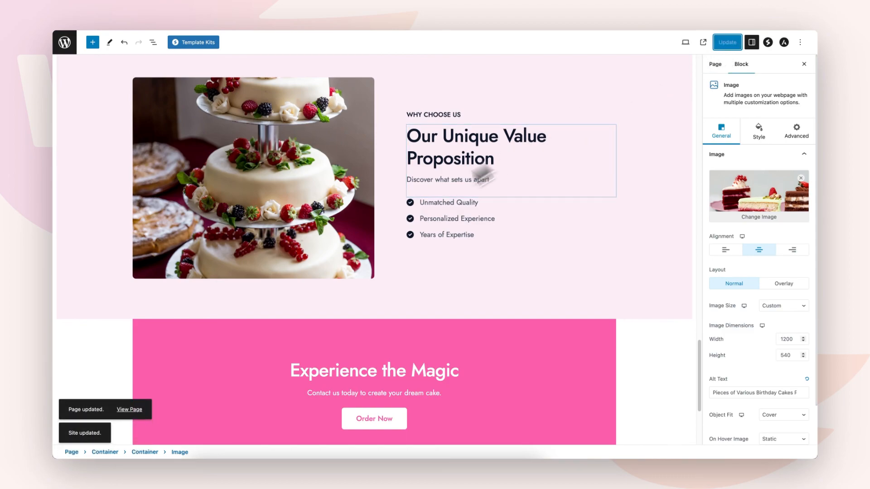
pyautogui.click(129, 411)
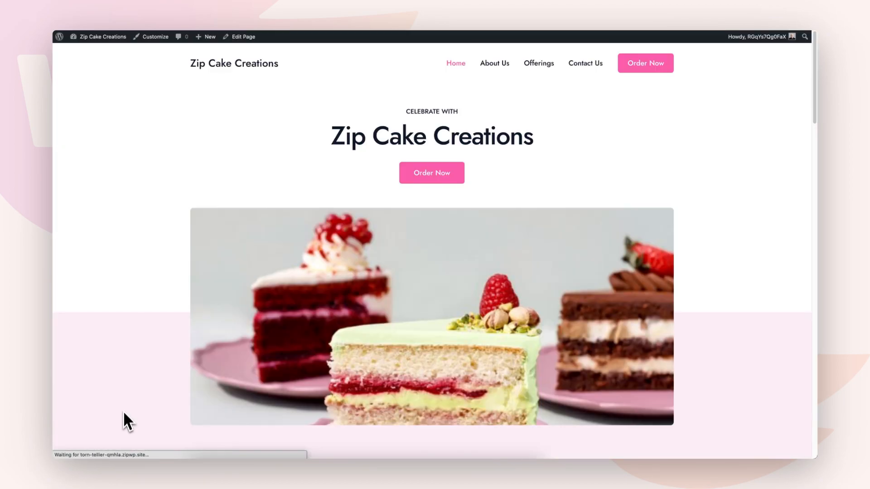